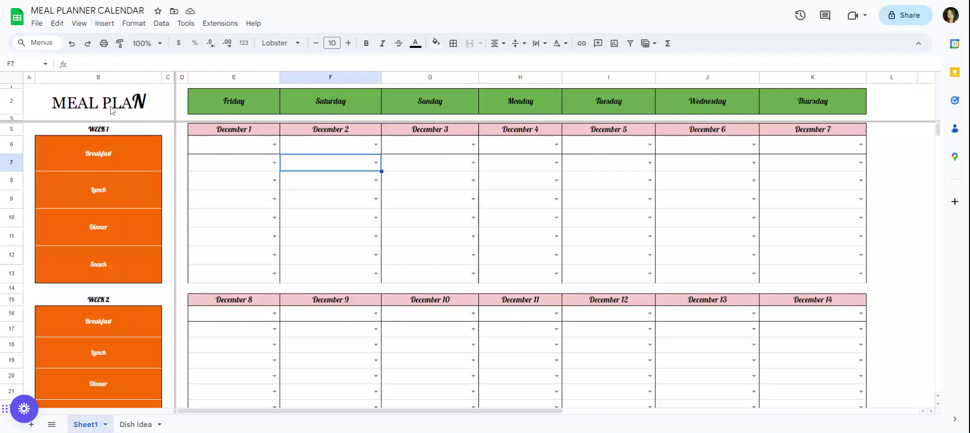
Step: Inspect the MEAL PLAN title and the formulas behind each weekday header
left_click(111, 111)
left_click(198, 114)
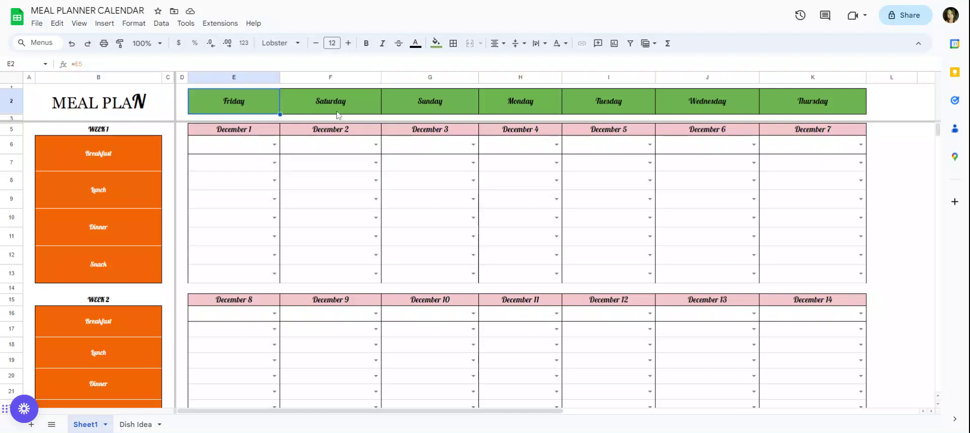
left_click(340, 115)
left_click(405, 115)
left_click(513, 112)
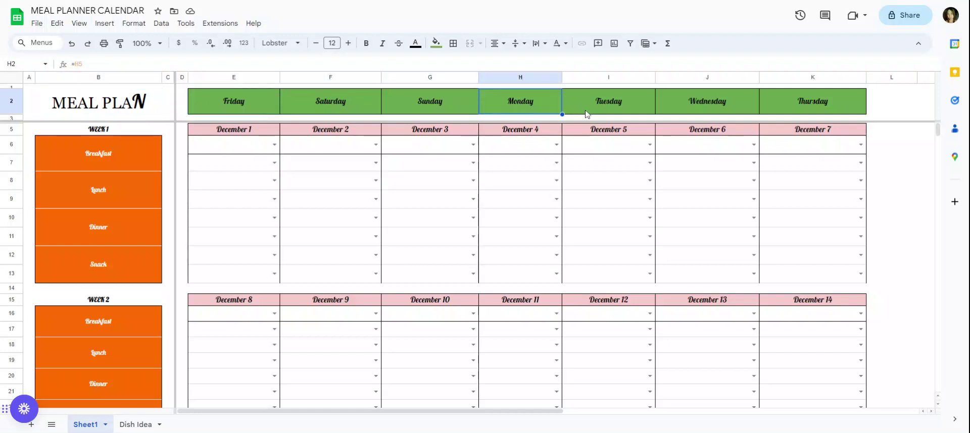
left_click(589, 113)
left_click(678, 110)
left_click(830, 103)
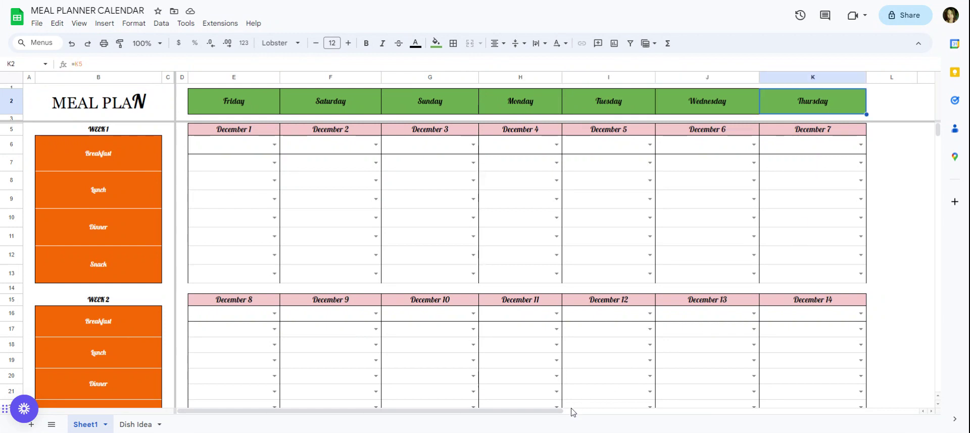
mouse_move(562, 417)
left_mouse_down()
mouse_move(679, 416)
mouse_move(562, 414)
left_mouse_up()
Step: Change the calendar start date in E5 from December 1 to November 1
double_click(231, 132)
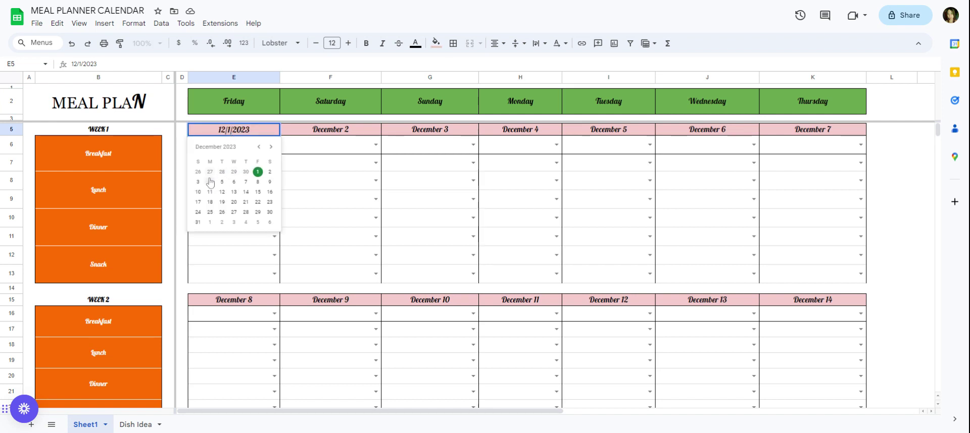
left_click(259, 148)
left_click(234, 171)
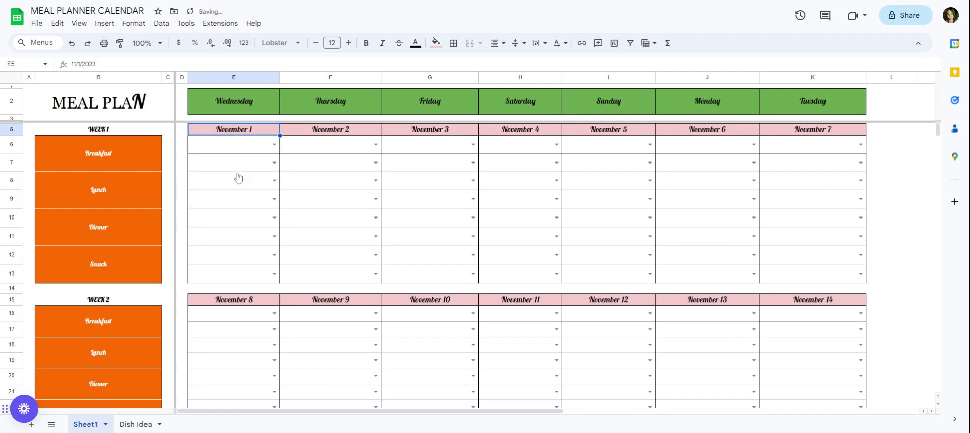
Step: Check the updated weekday headers, then move the start date to November 2
left_click(231, 105)
left_click(316, 105)
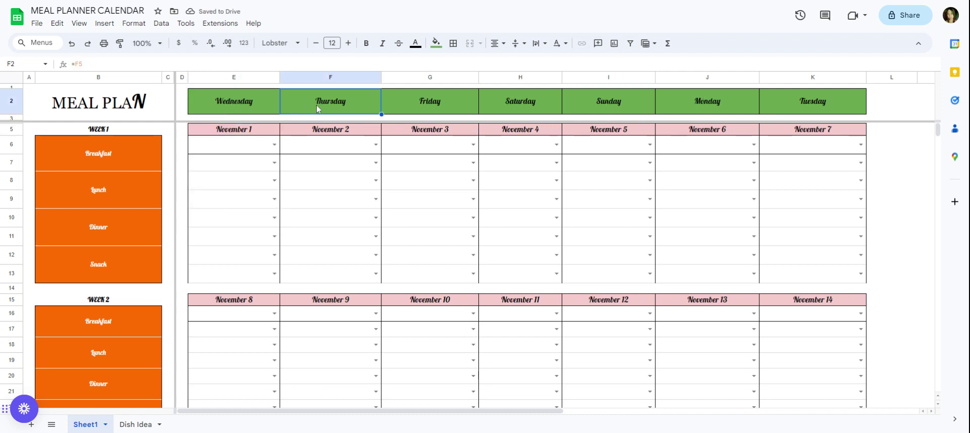
left_click(425, 103)
left_click(513, 103)
left_click(614, 101)
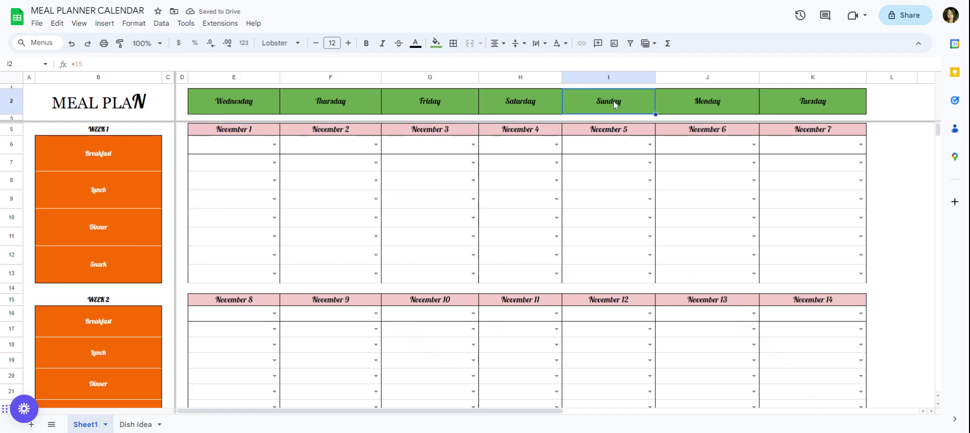
left_click(701, 110)
left_click(806, 107)
double_click(248, 134)
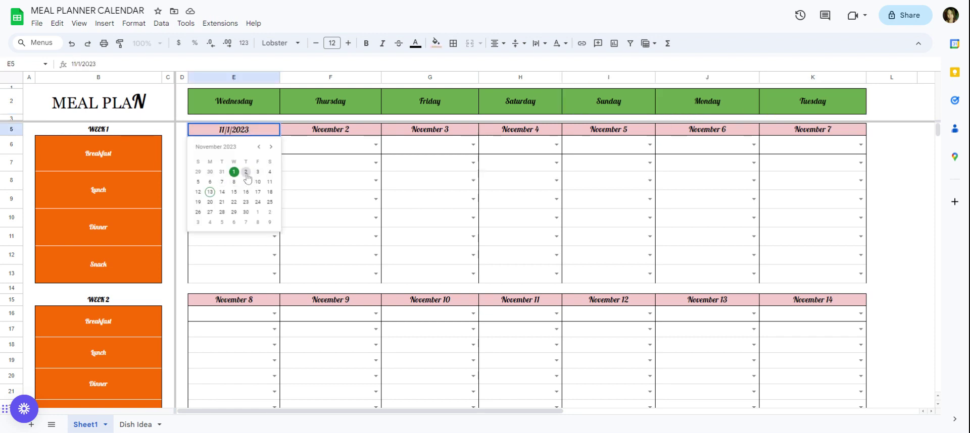
left_click(246, 172)
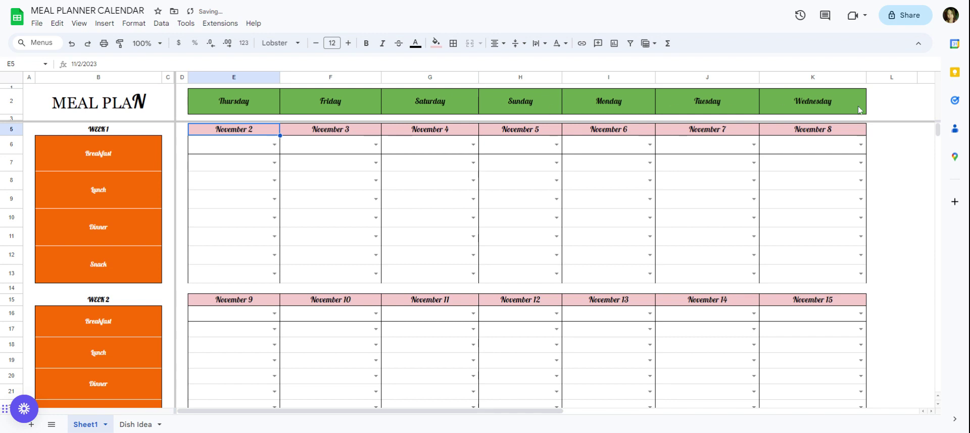
left_click(101, 160)
left_click(131, 198)
left_click(131, 226)
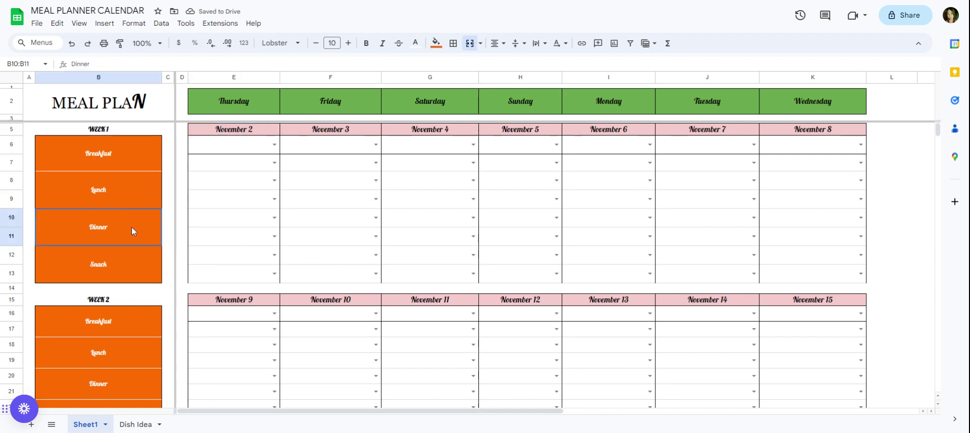
left_click(124, 264)
scroll(149, 297, "down", 2)
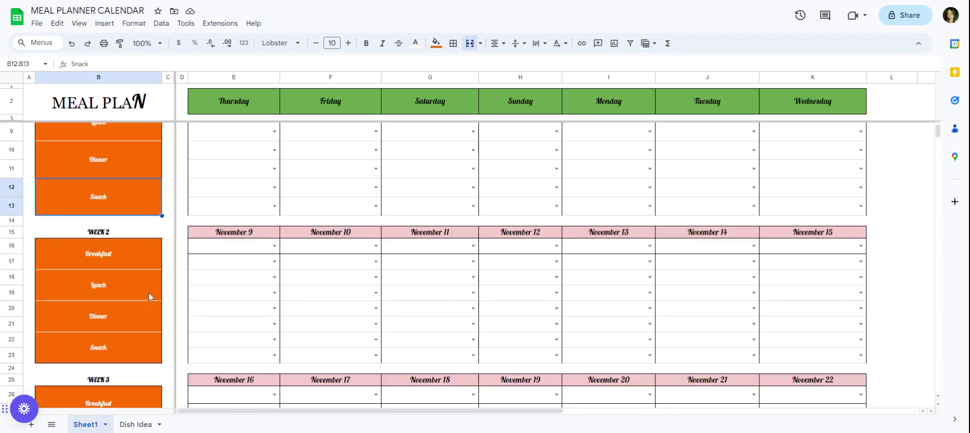
left_click(110, 252)
left_click(122, 285)
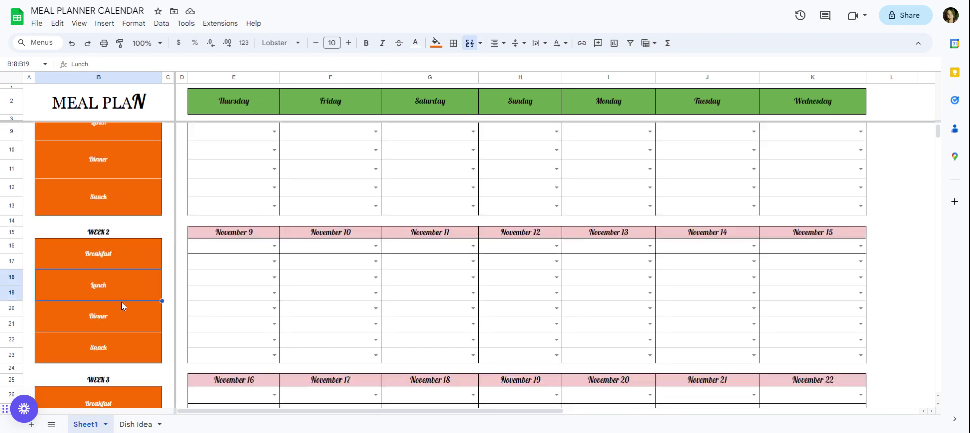
left_click(113, 325)
left_click(114, 343)
scroll(117, 333, "down", 2)
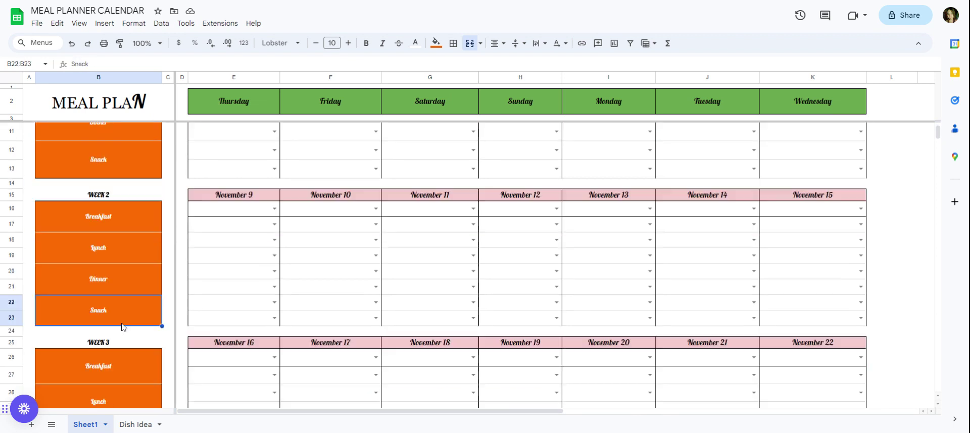
scroll(121, 327, "down", 3)
scroll(122, 328, "down", 3)
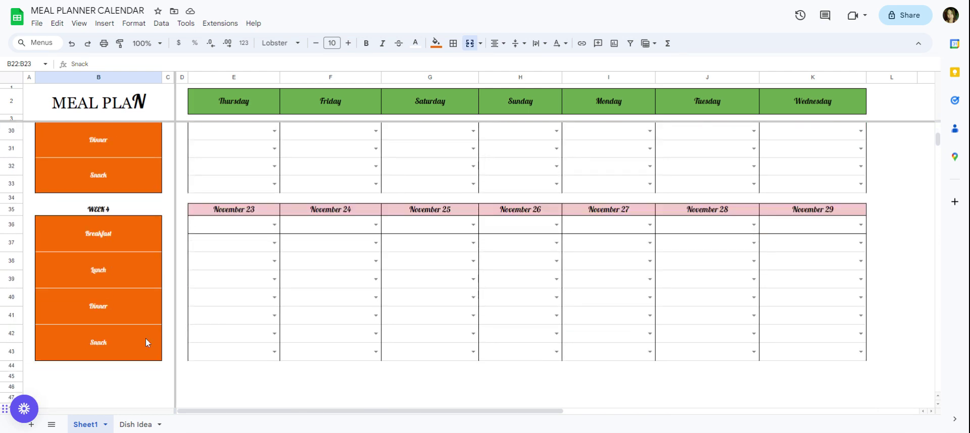
scroll(234, 255, "up", 2)
scroll(232, 234, "up", 7)
scroll(178, 240, "up", 1)
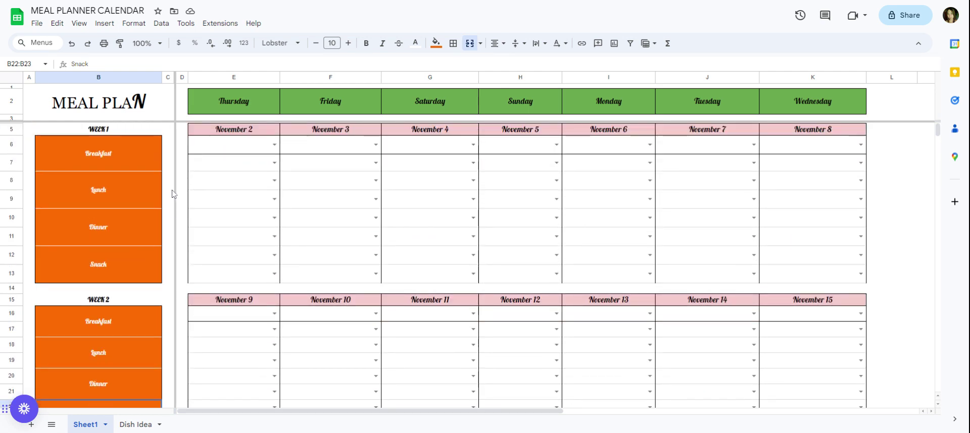
Step: Fill E6:E9 with Tater tot Pizza, Love Toast, Banana Cream Pie overnight oaths and Low carb biscuits with bacon
left_click(274, 146)
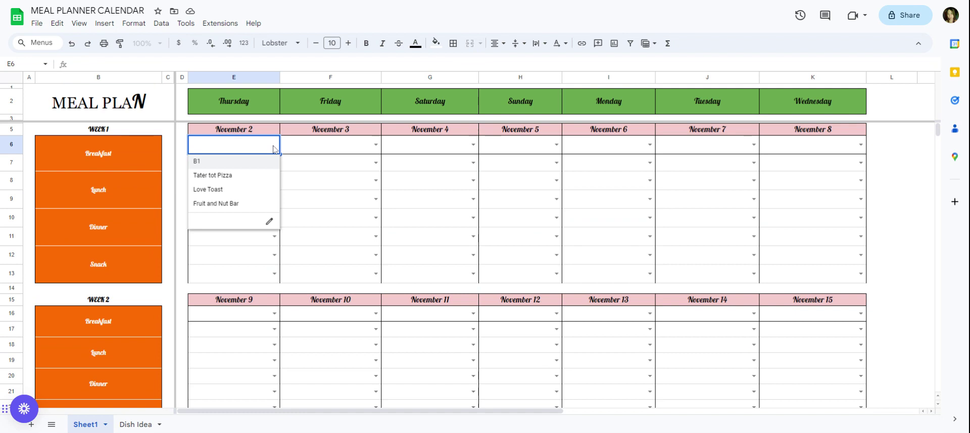
left_click(215, 175)
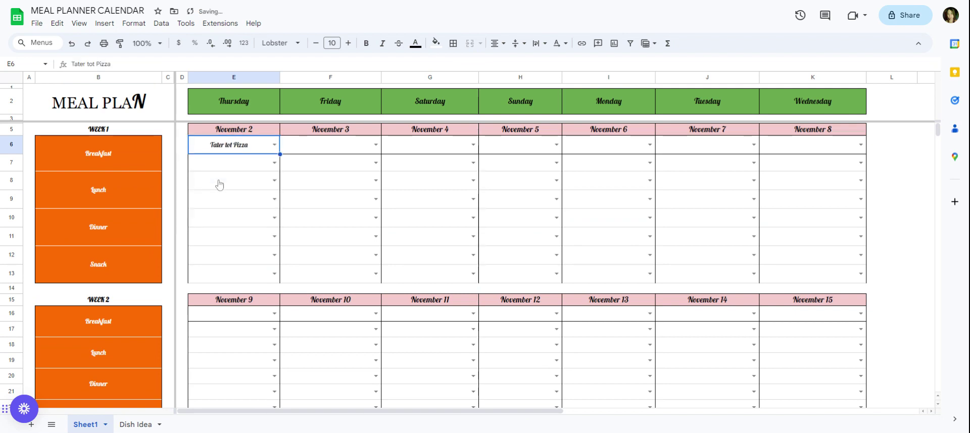
left_click(275, 166)
left_click(231, 211)
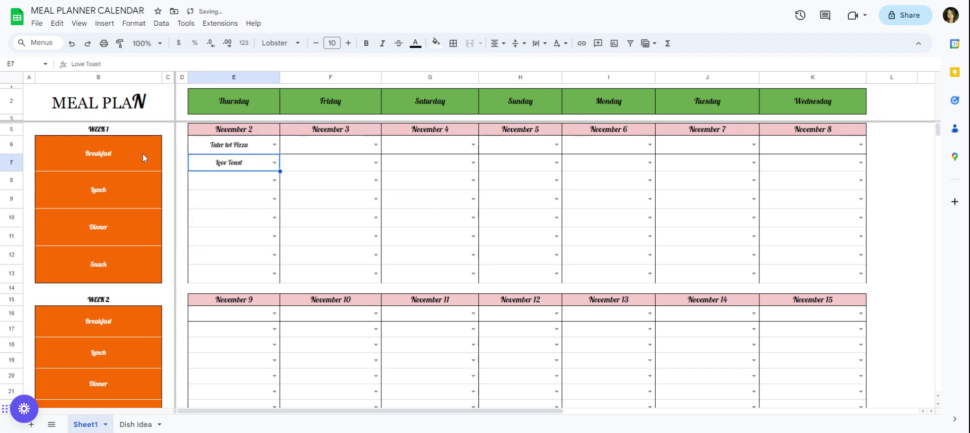
left_click(273, 181)
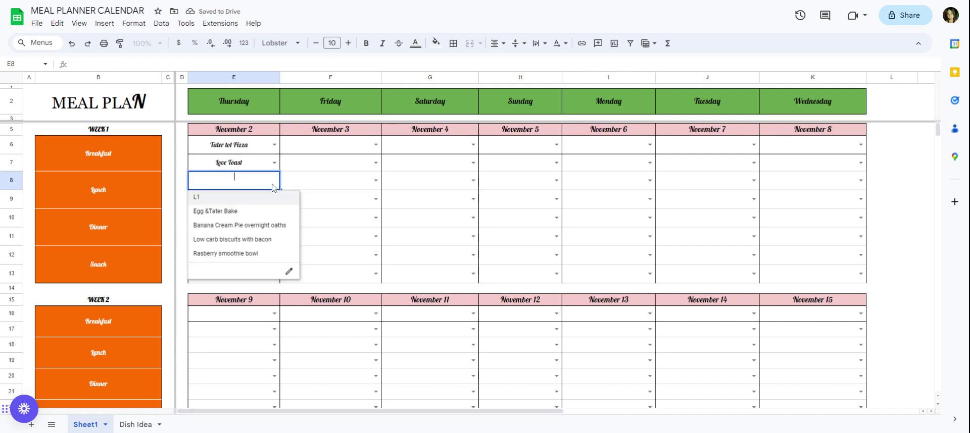
left_click(242, 227)
left_click(274, 200)
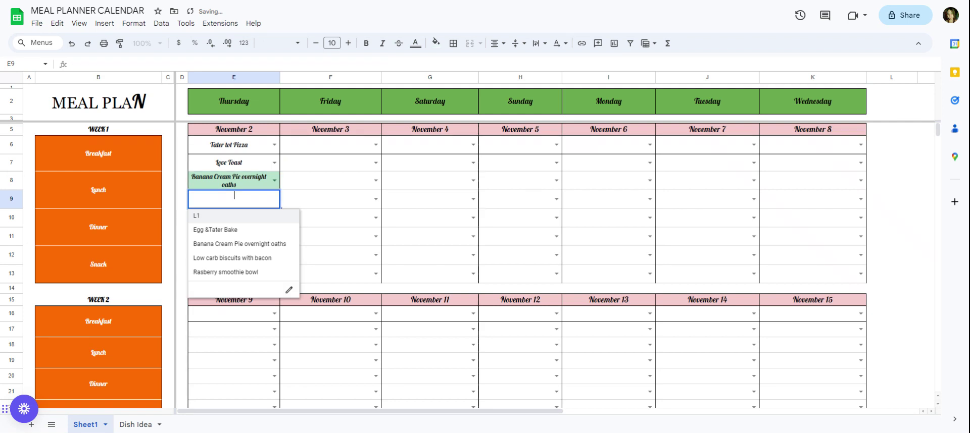
left_click(258, 258)
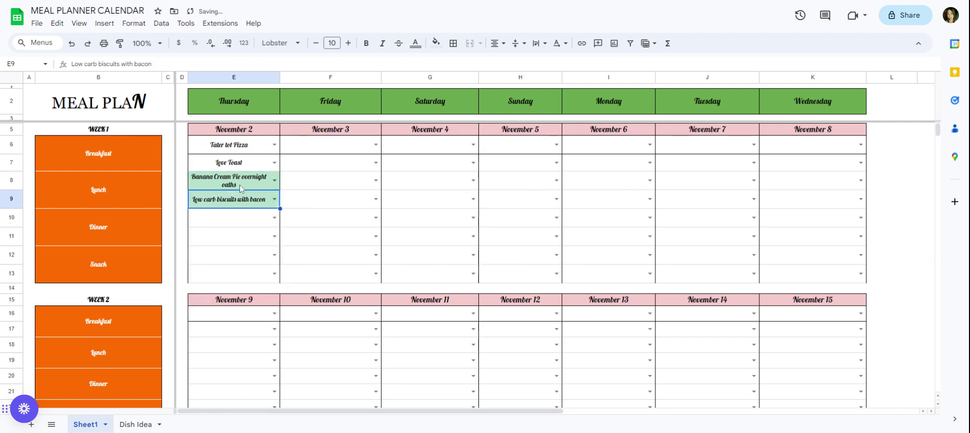
Step: Fill E10:E13 with Blooming Spring toasts, Quiche lorraine with hash brown crust, Honey Nut, Blooming Spring toasts
left_click(277, 221)
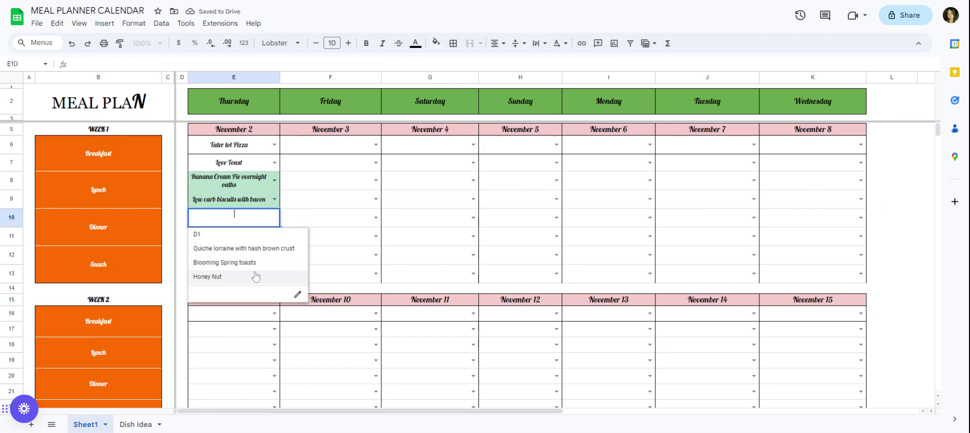
left_click(253, 263)
left_click(277, 241)
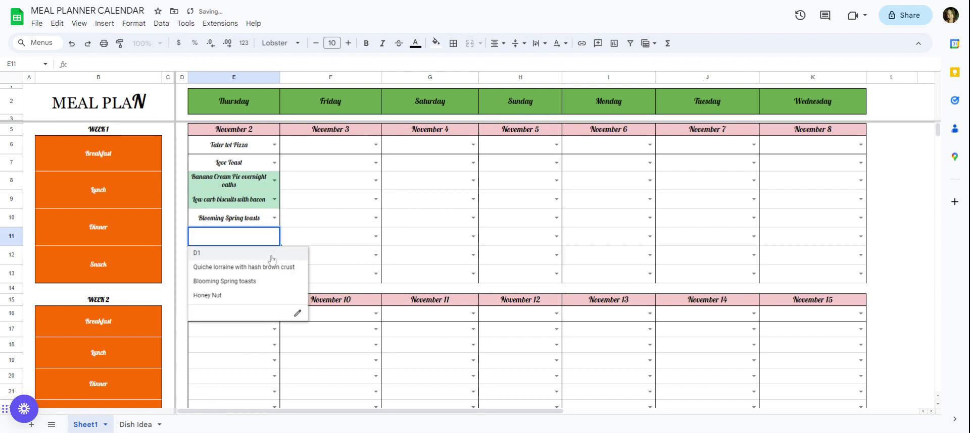
left_click(263, 267)
left_click(275, 255)
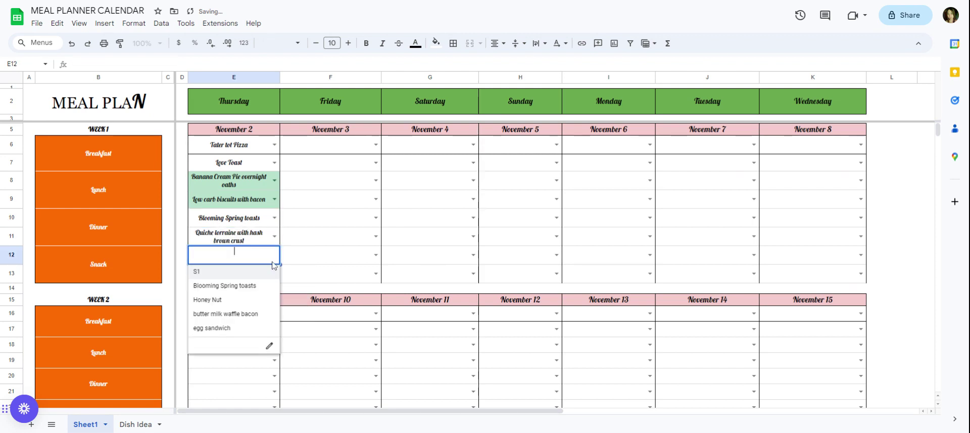
left_click(253, 287)
left_click(274, 274)
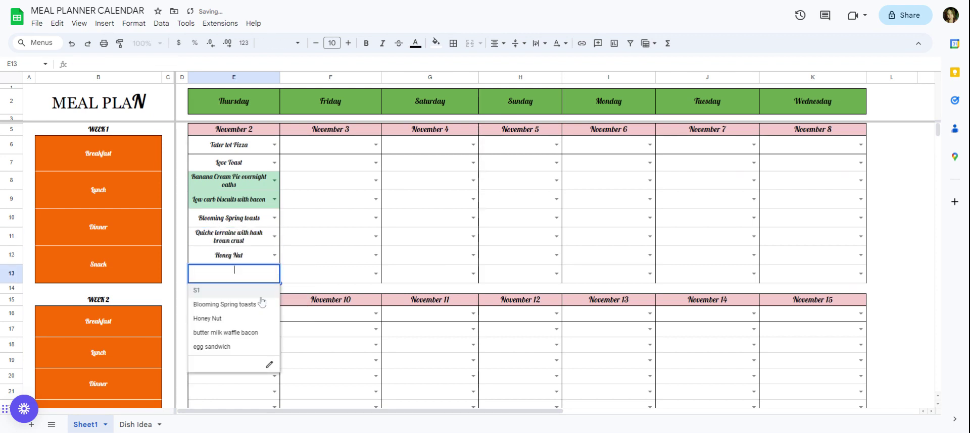
left_click(250, 303)
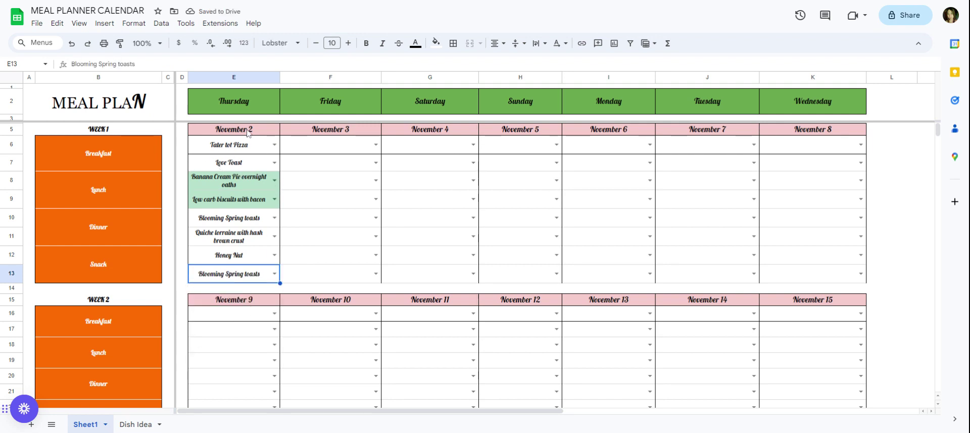
Step: Fill F6:F9 with Tater tot Pizza twice, Banana Cream Pie overnight oaths and Low carb biscuits with bacon
left_click(331, 134)
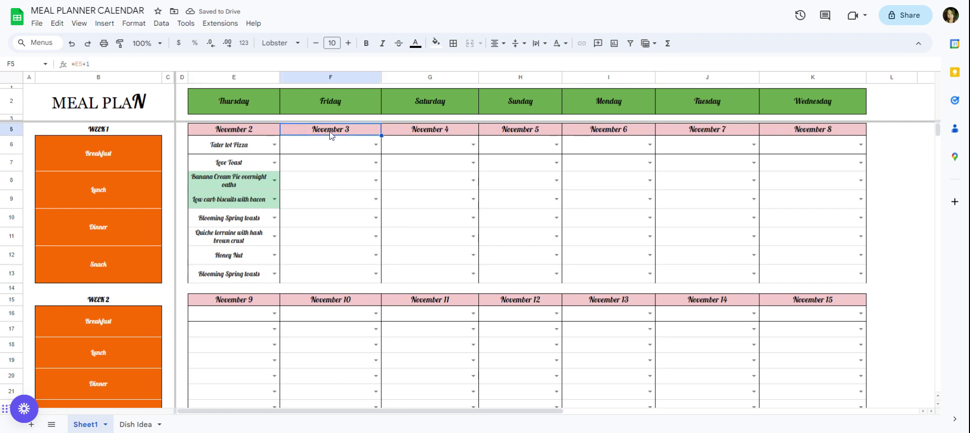
left_click(352, 149)
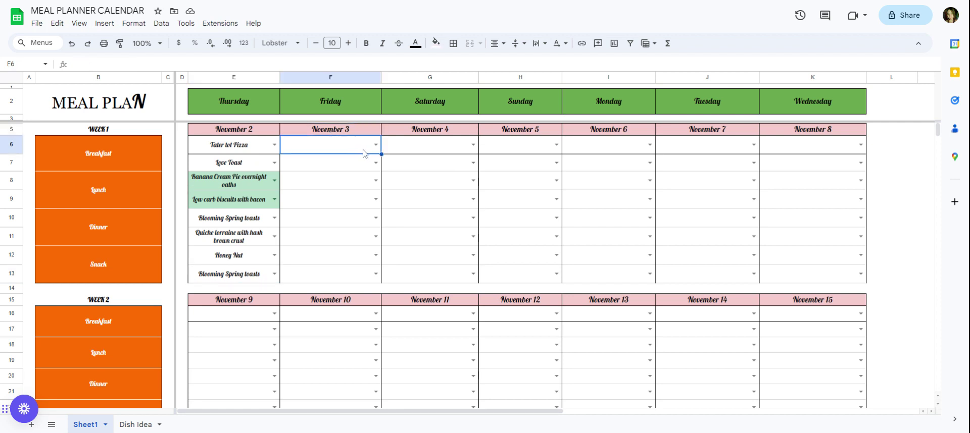
left_click(376, 146)
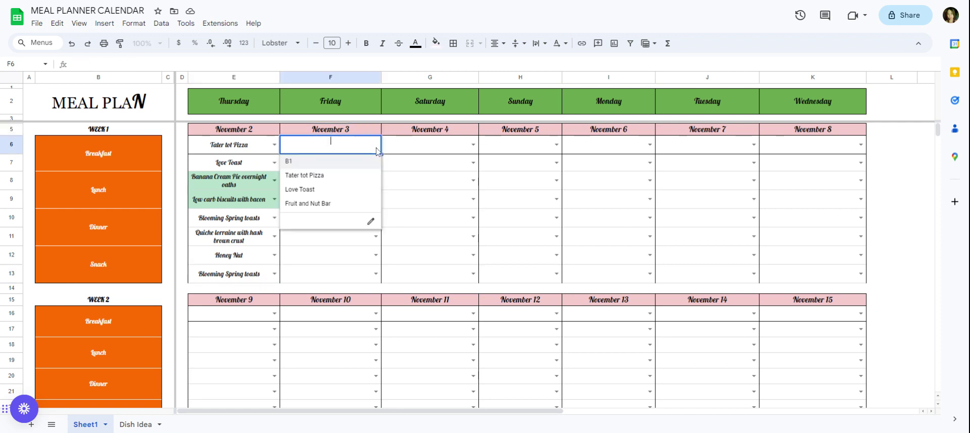
left_click(333, 183)
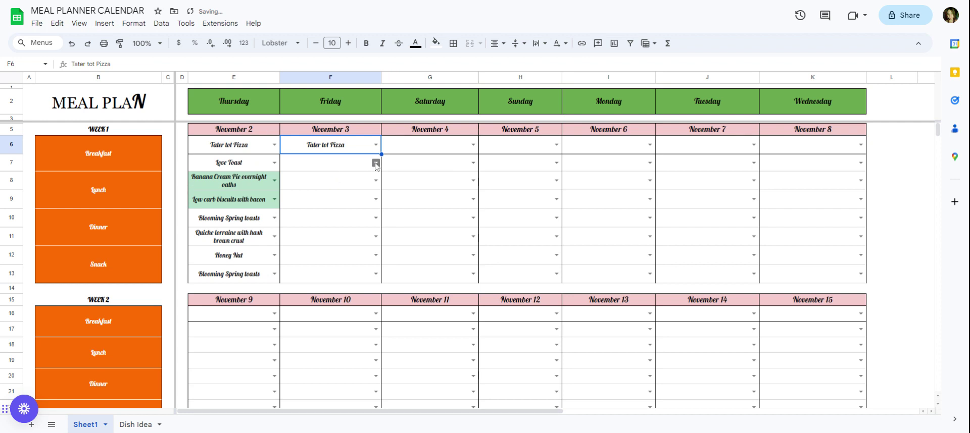
left_click(375, 162)
left_click(321, 197)
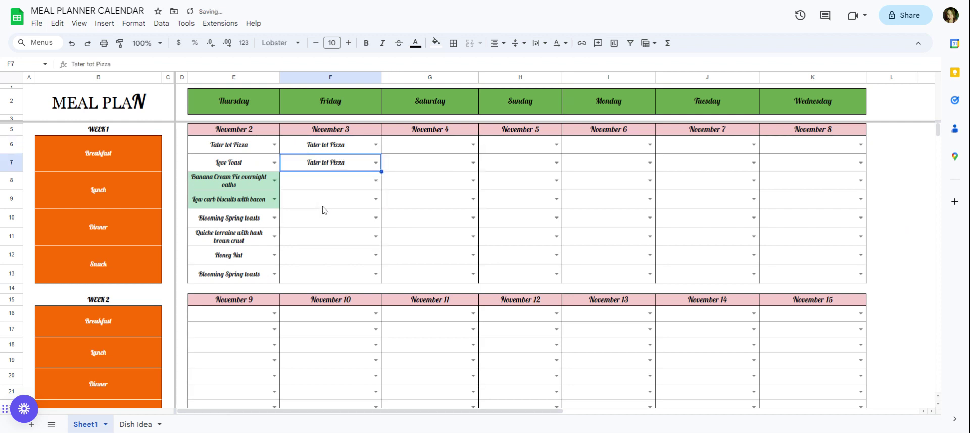
left_click(376, 181)
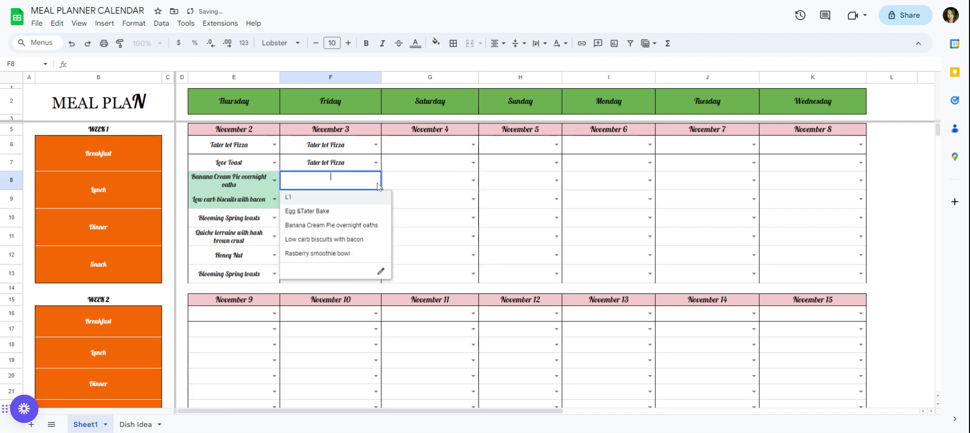
left_click(354, 226)
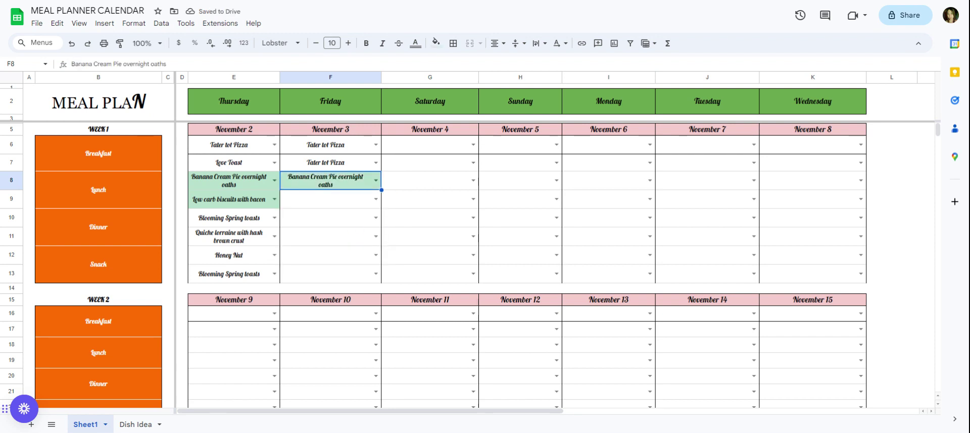
left_click(376, 200)
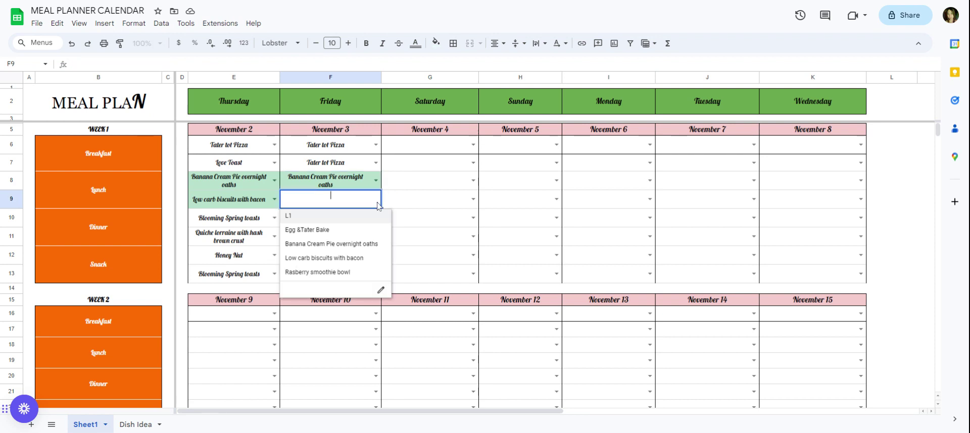
left_click(332, 263)
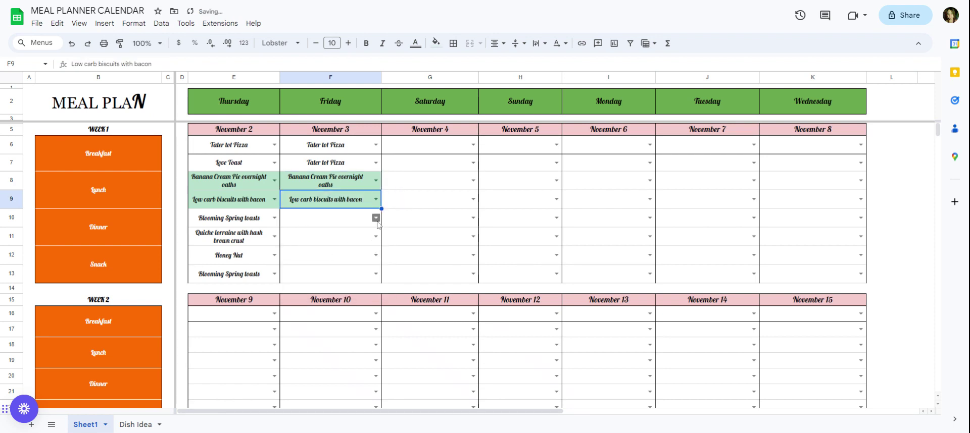
Step: Fill F10:F13 with Blooming Spring toasts twice, Honey Nut and butter milk waffle bacon
left_click(375, 218)
left_click(323, 264)
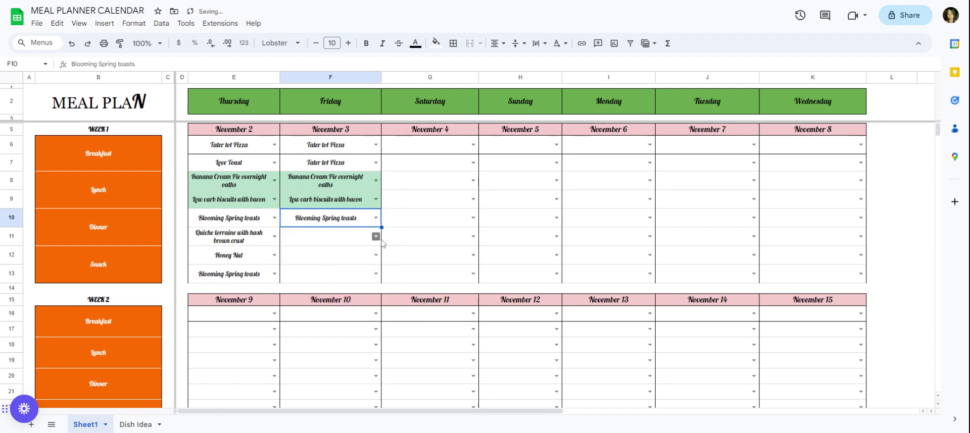
left_click(380, 242)
left_click(332, 282)
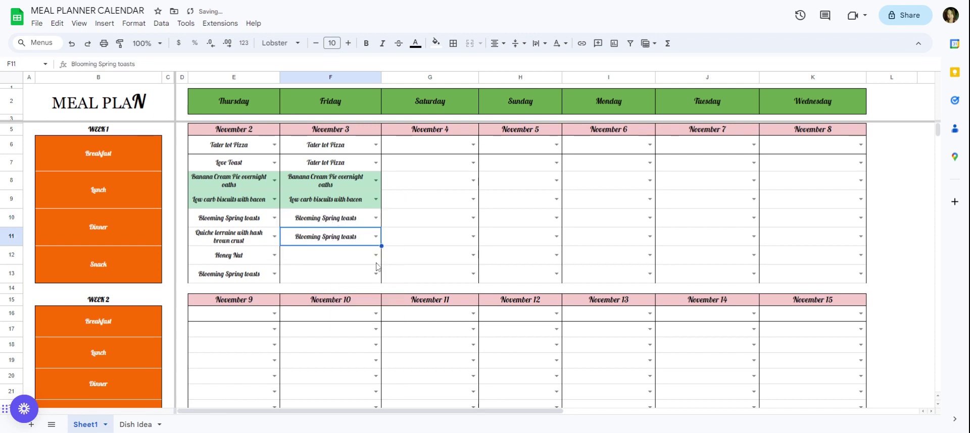
left_click(376, 255)
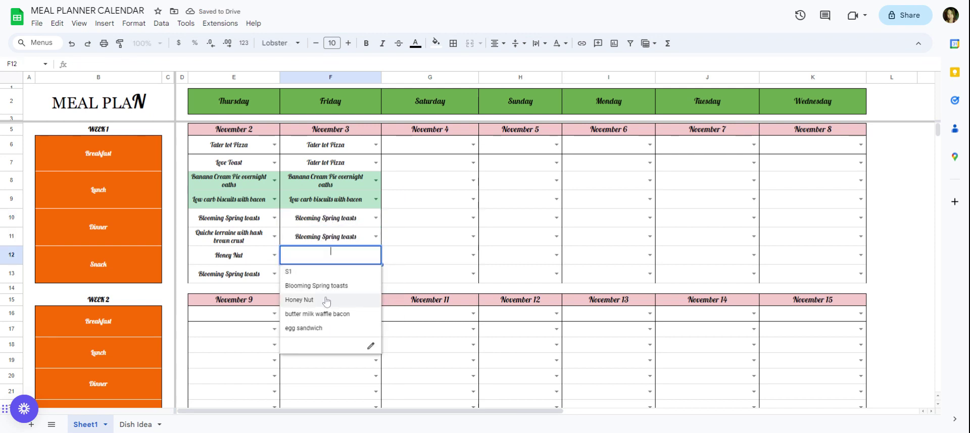
left_click(303, 300)
left_click(376, 274)
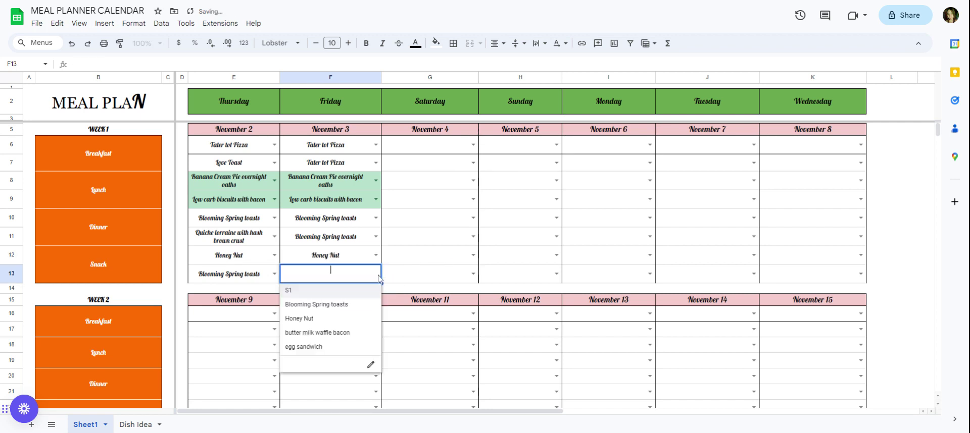
left_click(311, 335)
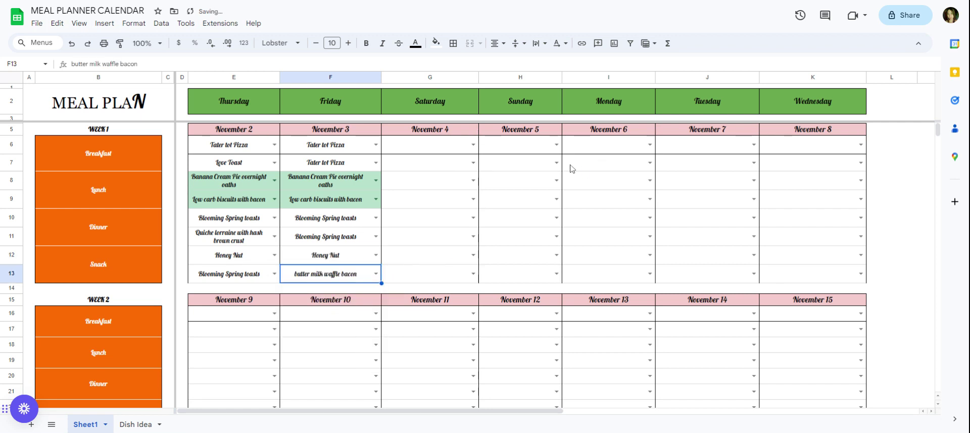
Step: Delete the meal entries in E6:E13 and F6:F13
left_click_drag(241, 151, 242, 279)
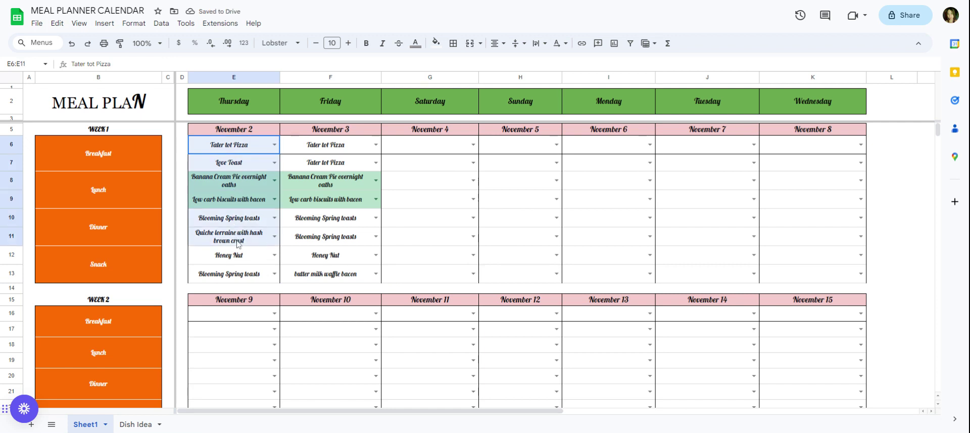
key("Delete")
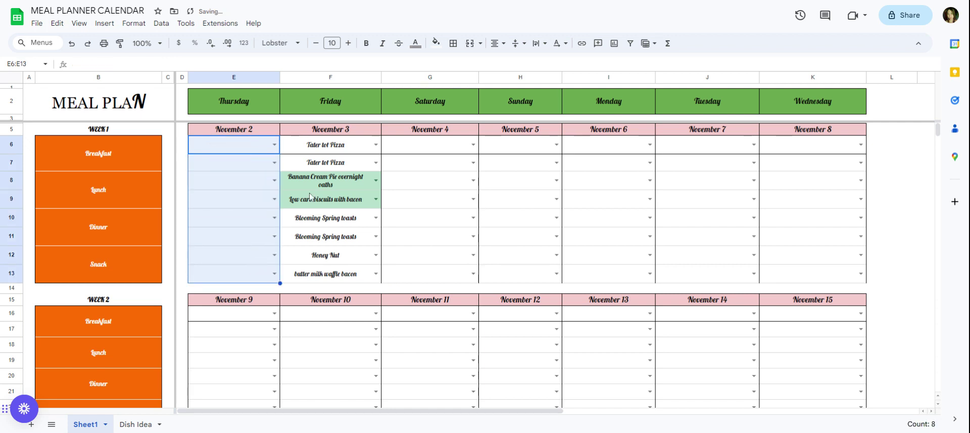
left_click(352, 153)
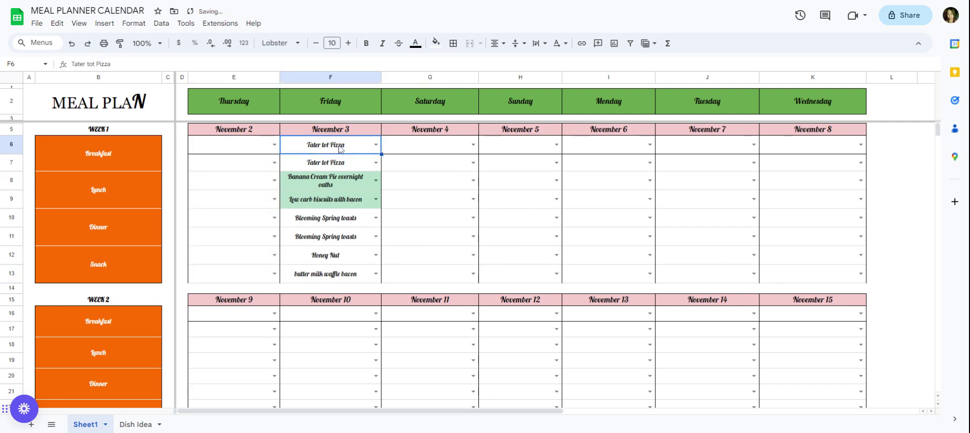
left_click_drag(340, 149, 348, 272)
key("Delete")
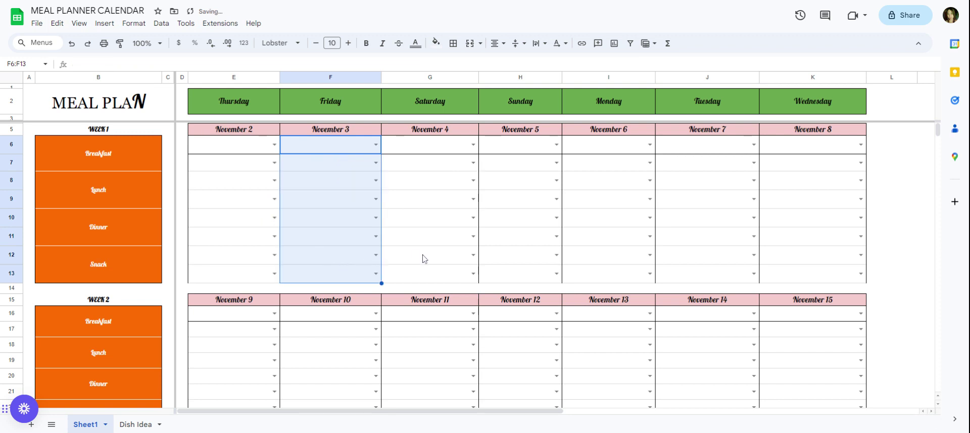
left_click(425, 258)
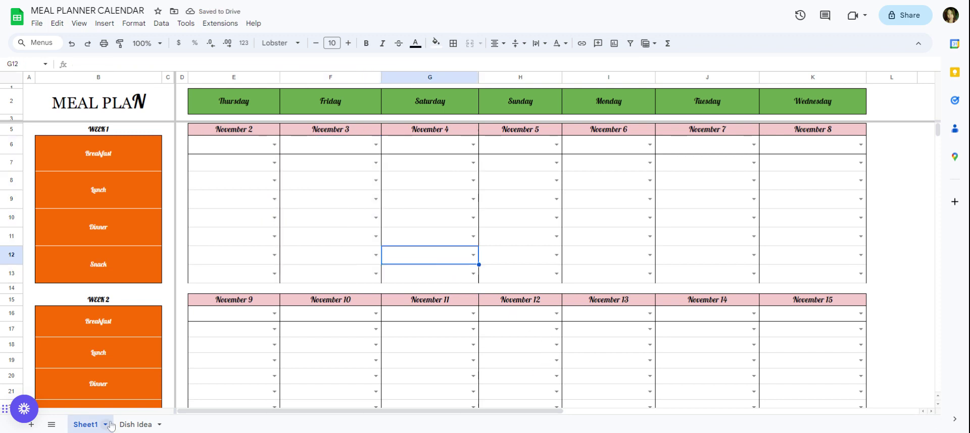
Step: On Dish Idea, add fish to breakfast, meat to lunch and dinner, and pizza to snacks
left_click(142, 426)
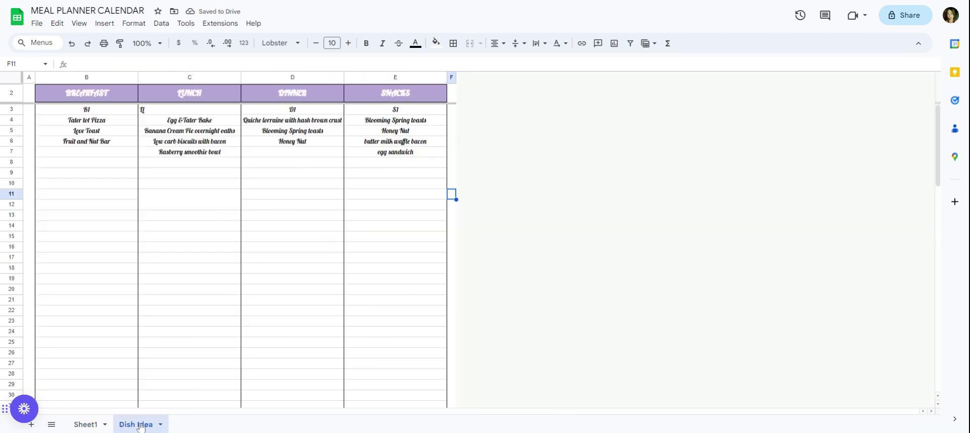
left_click(77, 154)
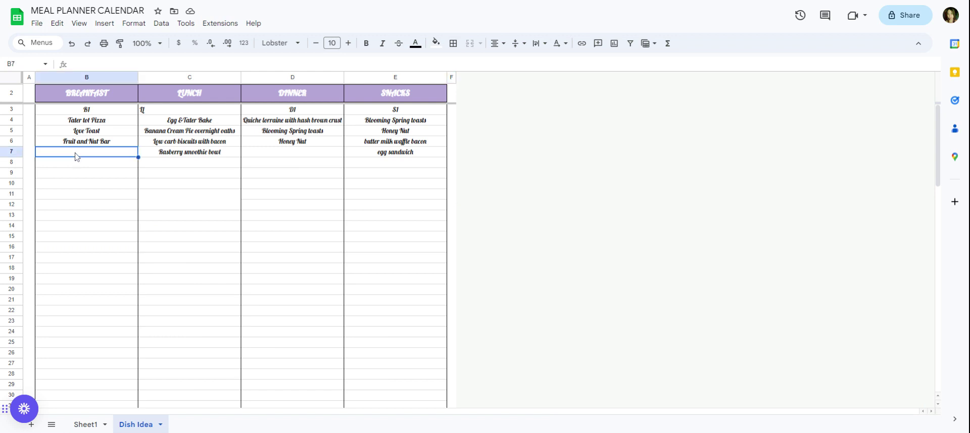
type("fish")
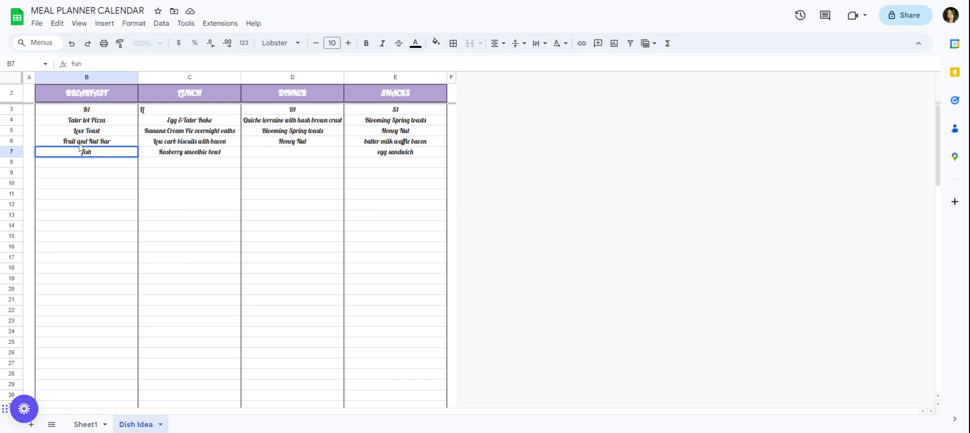
left_click(173, 167)
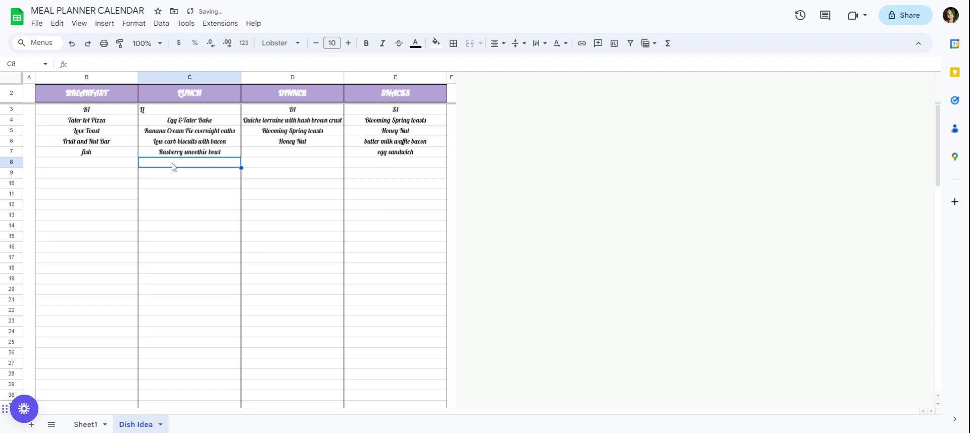
type("meat")
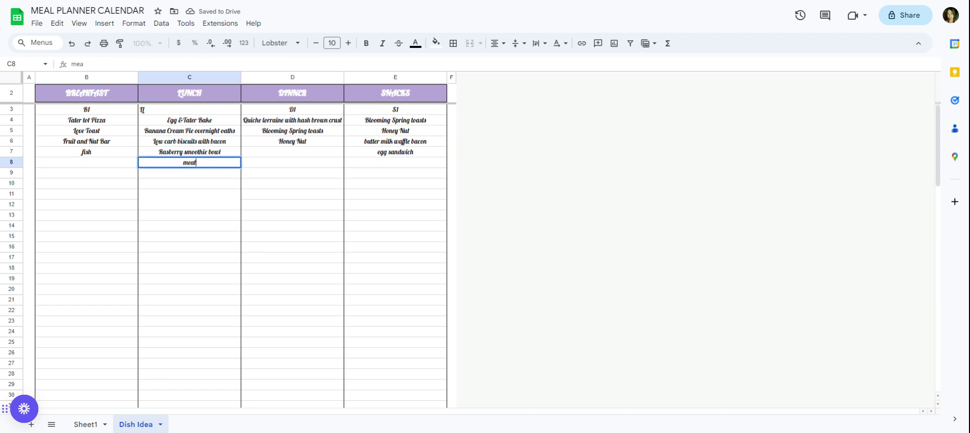
left_click(286, 154)
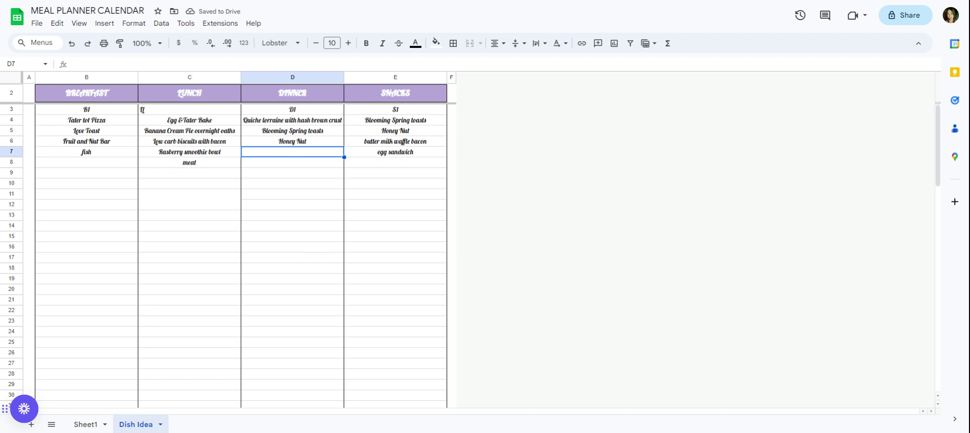
type("meat")
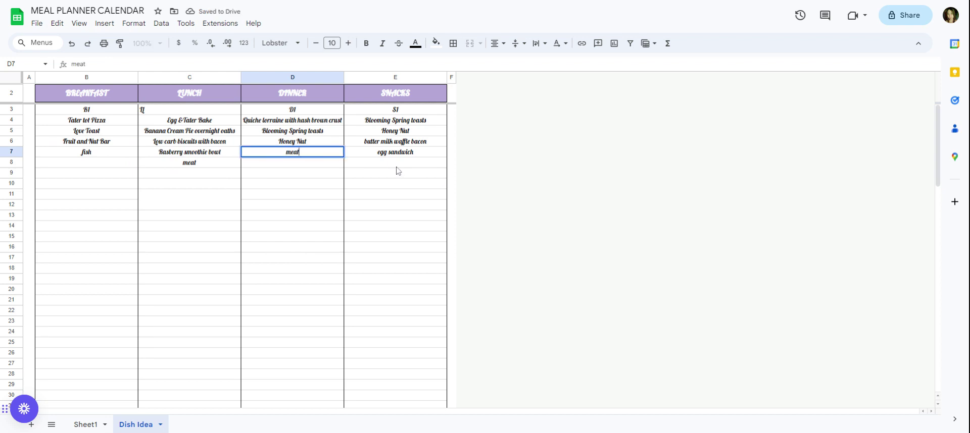
left_click(394, 166)
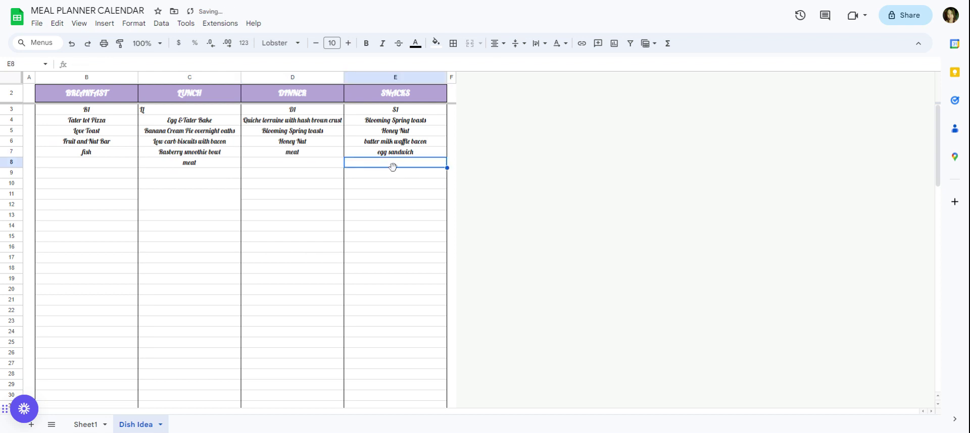
type("pizza")
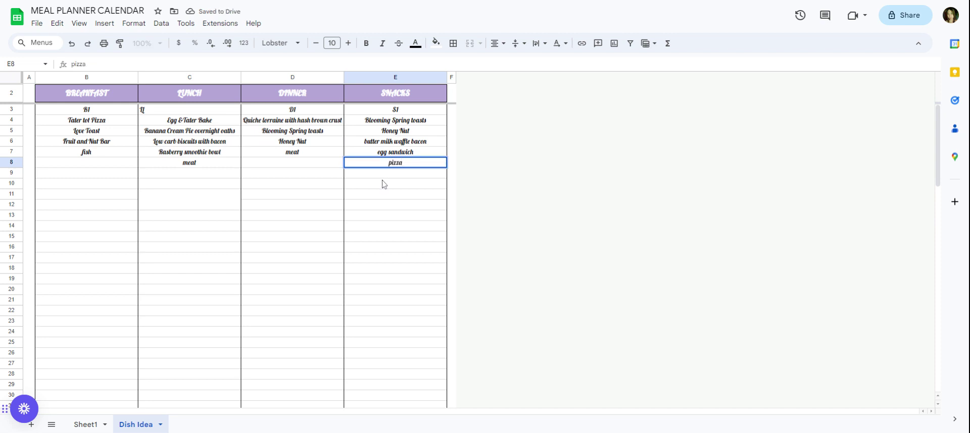
left_click(96, 155)
Step: Choose fish for E6, meat for E8 and E10, and pizza for E12 from the dropdowns
left_click(85, 424)
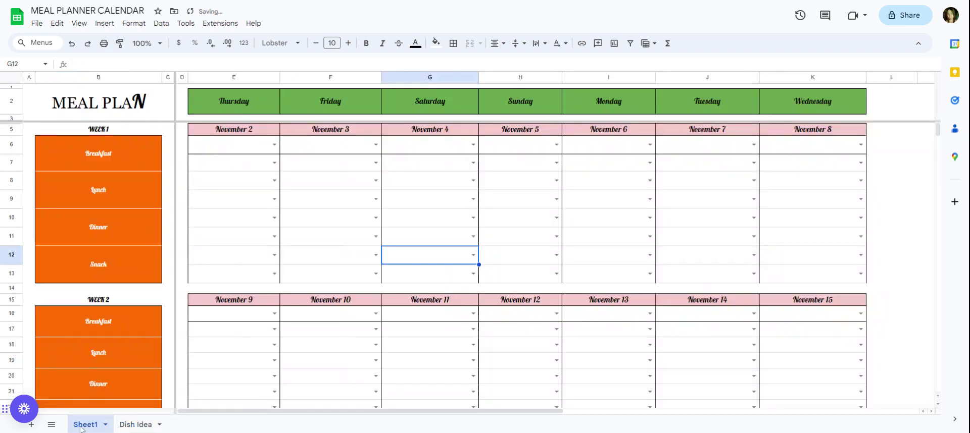
left_click(275, 144)
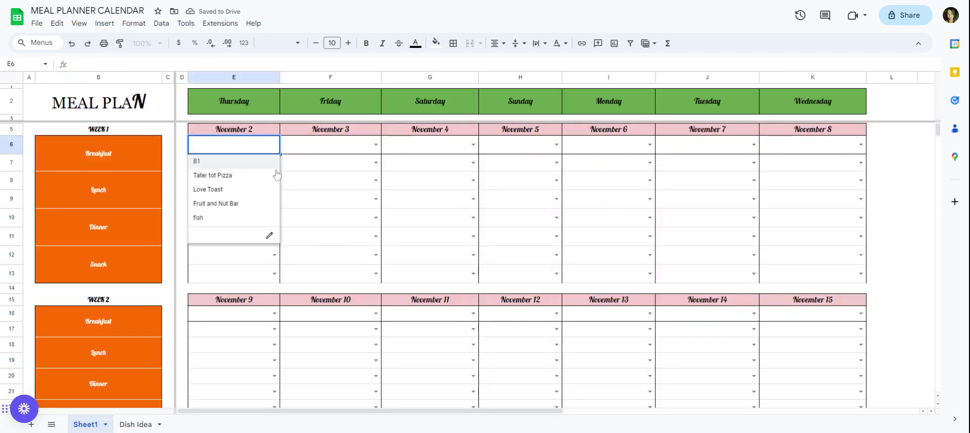
left_click(216, 219)
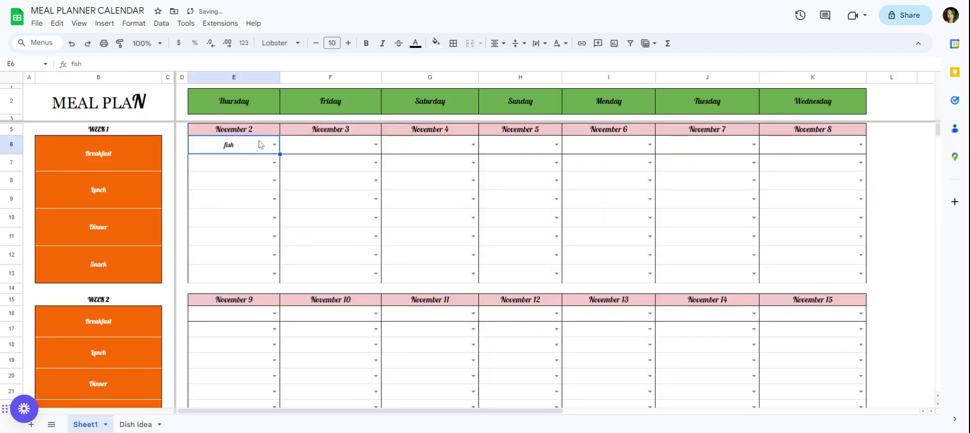
left_click(275, 180)
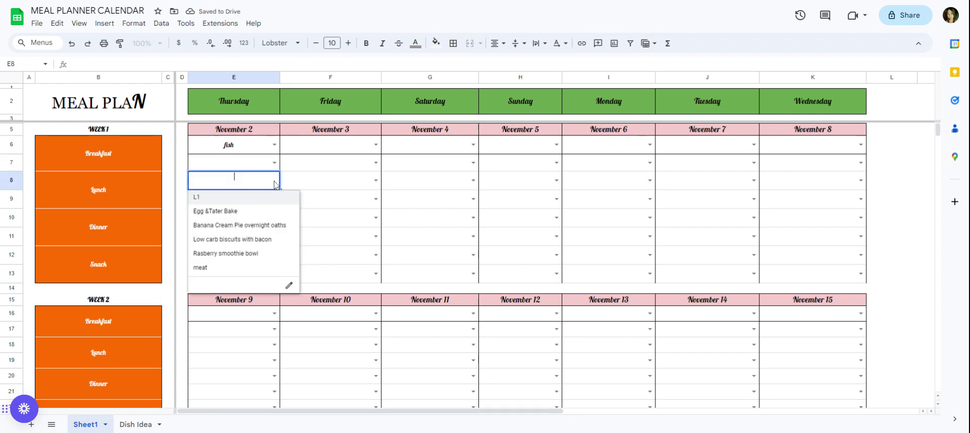
left_click(223, 265)
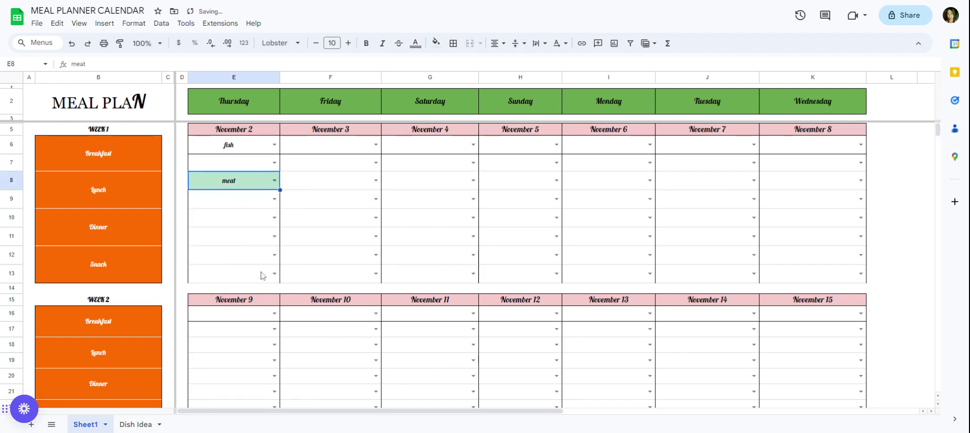
left_click(274, 218)
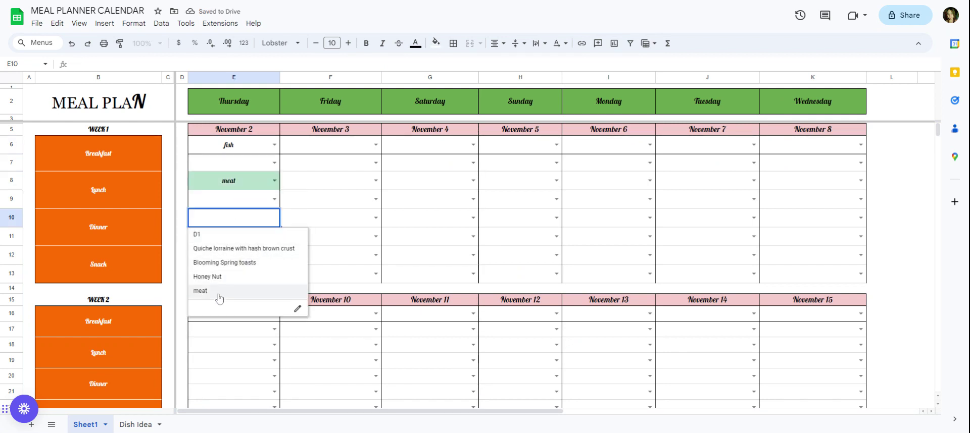
left_click(218, 292)
left_click(274, 255)
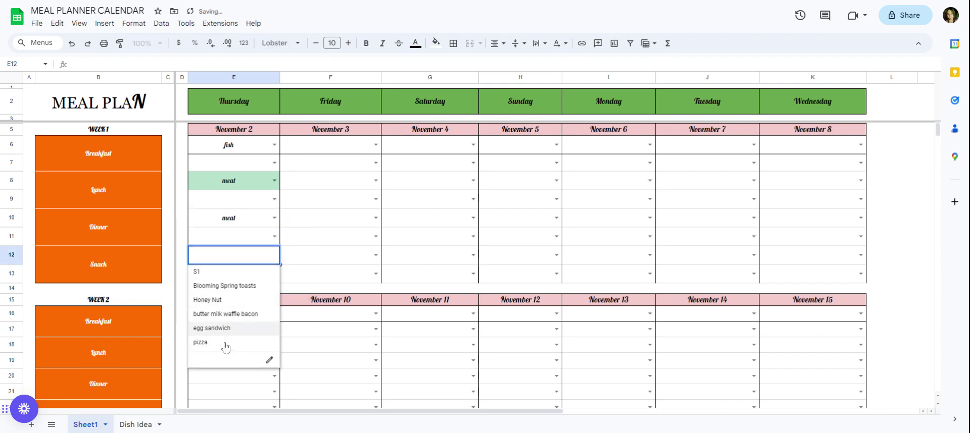
left_click(207, 344)
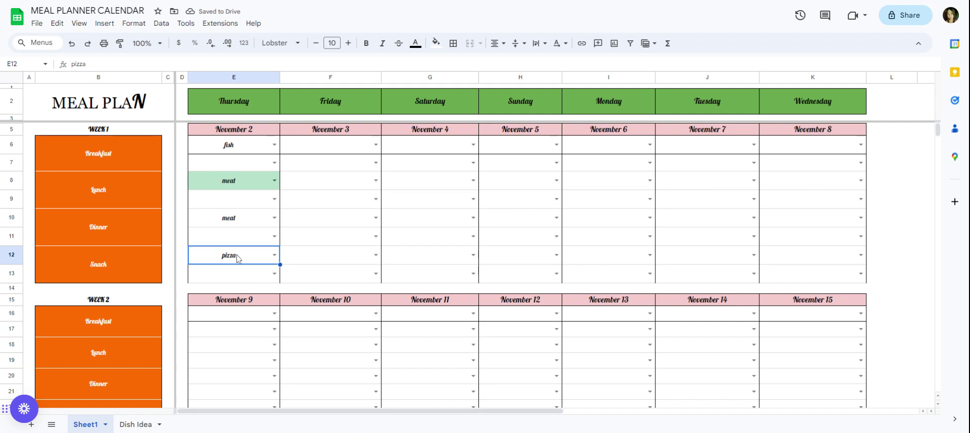
left_click(243, 153)
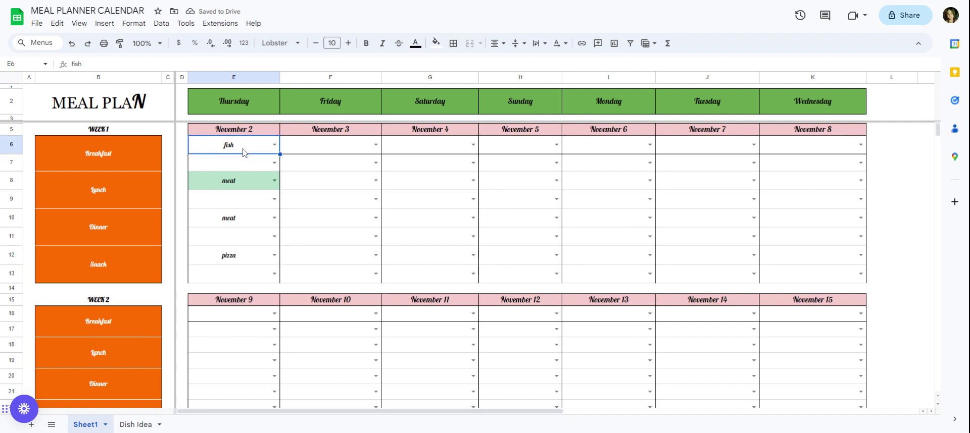
Step: Clear fish, meat, meat and pizza from E6, E8, E10 and E12, then return to Dish Idea
double_click(238, 151)
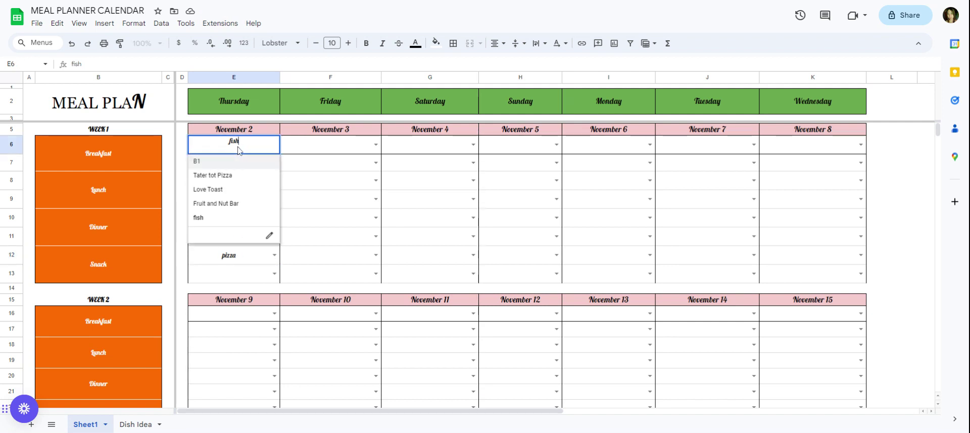
key("BackSpace")
key("BackSpace")
key("BackSpace")
key("BackSpace")
left_click(249, 265)
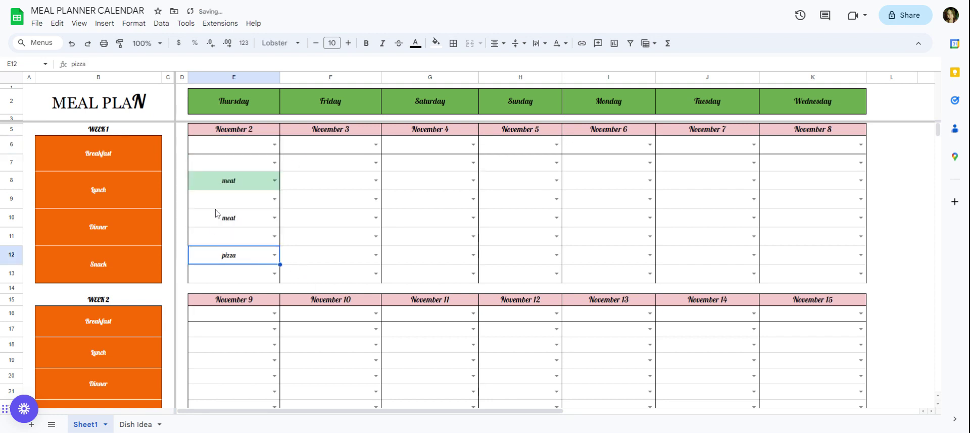
key("Delete")
left_click(233, 220)
key("Delete")
left_click(241, 188)
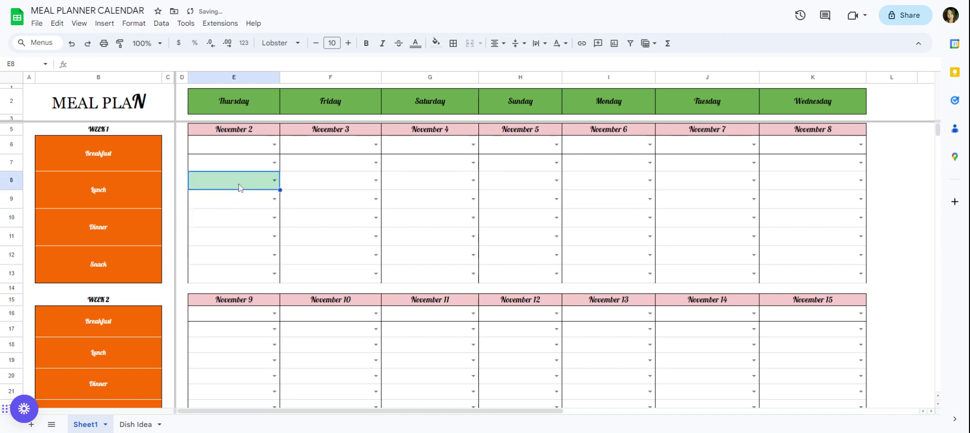
key("Delete")
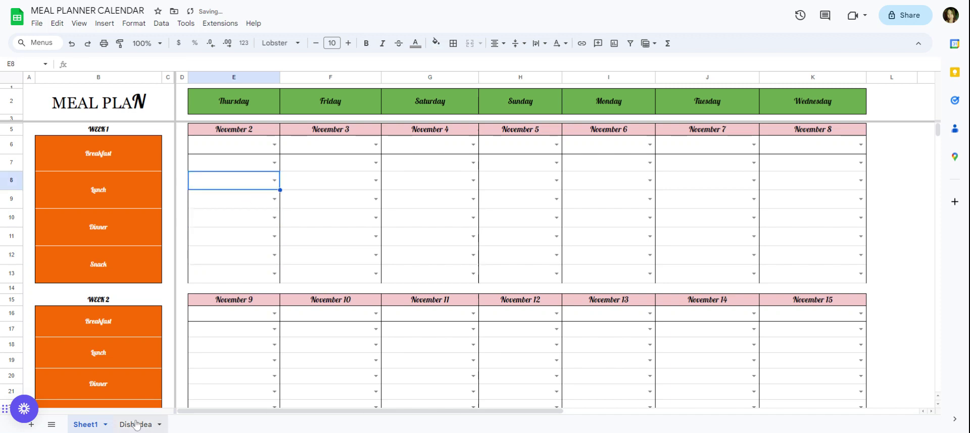
left_click(135, 424)
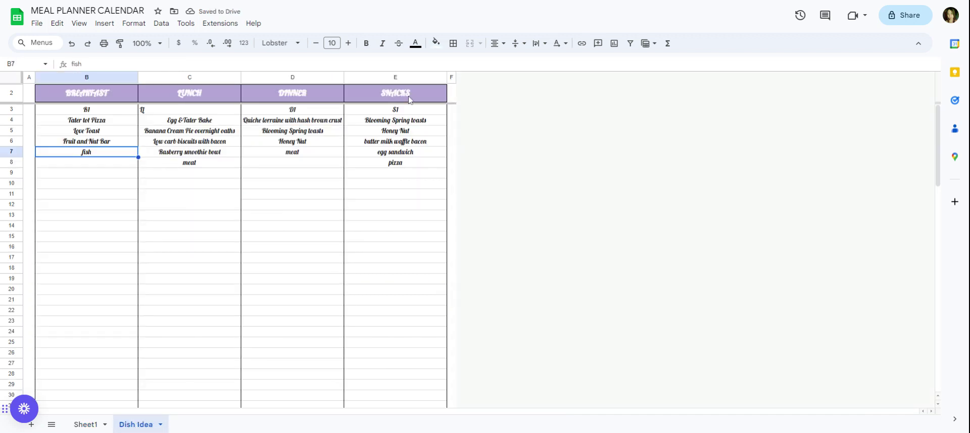
Step: Clear the breakfast dishes in B4:B7 and lunch dishes in C4:C8
left_click(88, 122)
left_click_drag(120, 124, 119, 153)
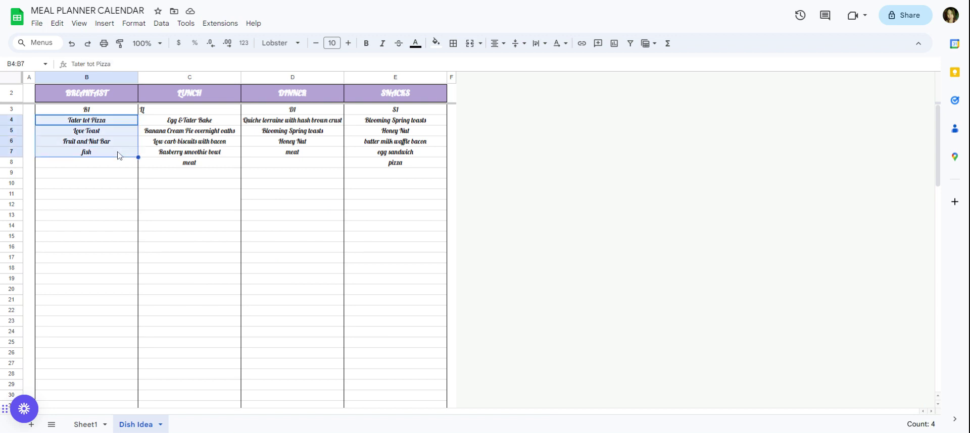
key("Delete")
left_click_drag(174, 125, 217, 166)
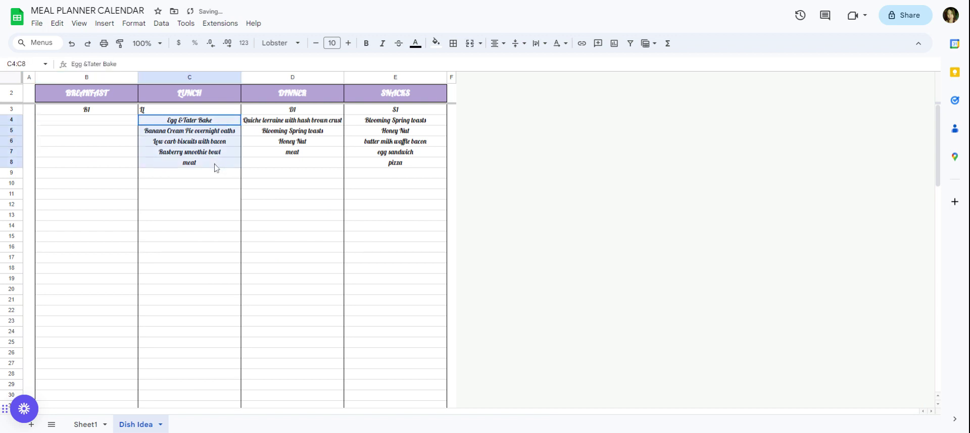
key("Delete")
Step: Clear the dinner dishes in D4:D7 and snack dishes in E4:E8
left_click(303, 122)
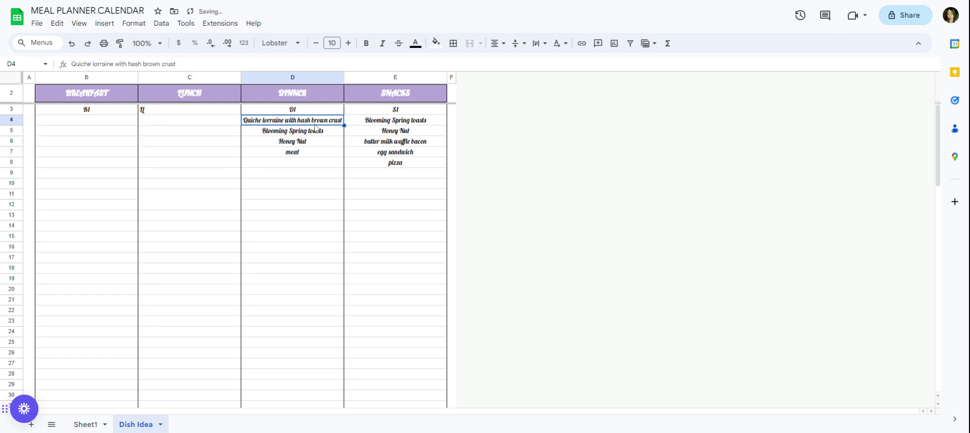
left_click_drag(315, 124, 312, 155)
key("Delete")
left_click(418, 123)
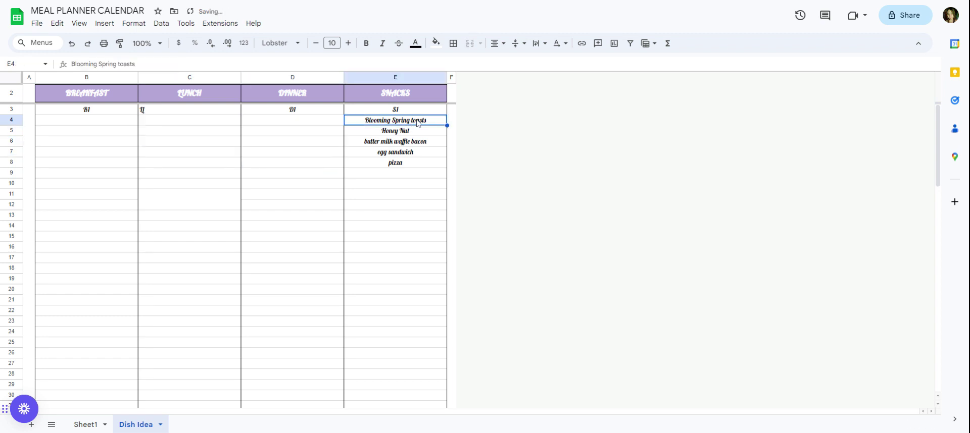
left_click_drag(417, 123, 412, 163)
key("Delete")
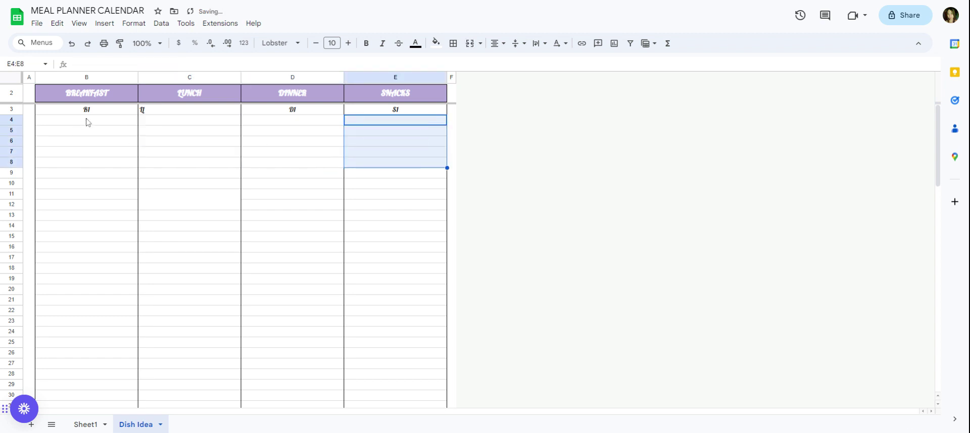
left_click(87, 122)
Step: Enter egg in B4, meat in C4, chicken in D4 and pizza in E4
type("e")
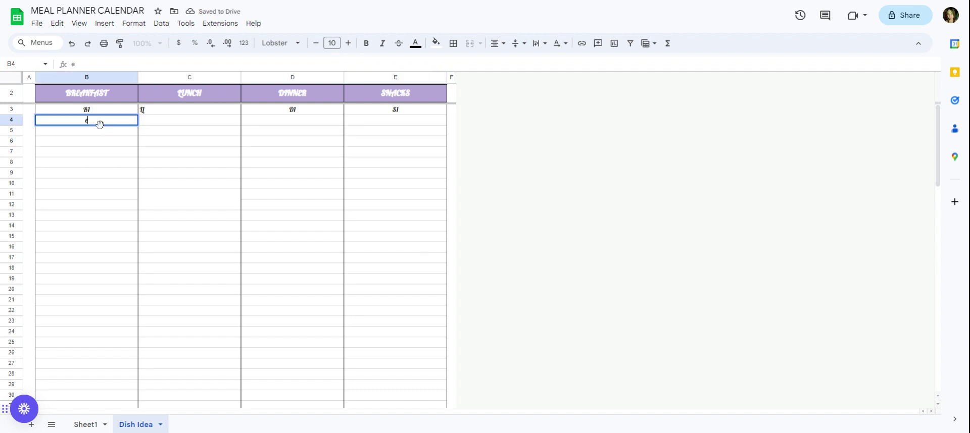
type("gg")
left_click(178, 122)
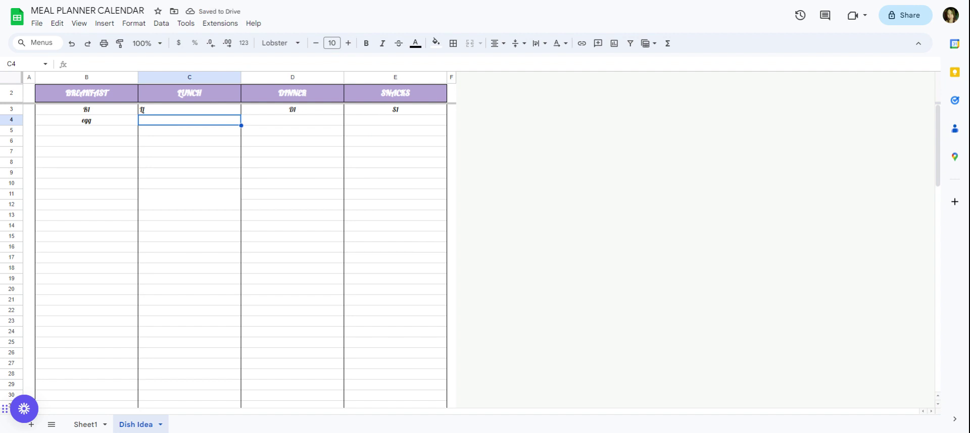
type("meat")
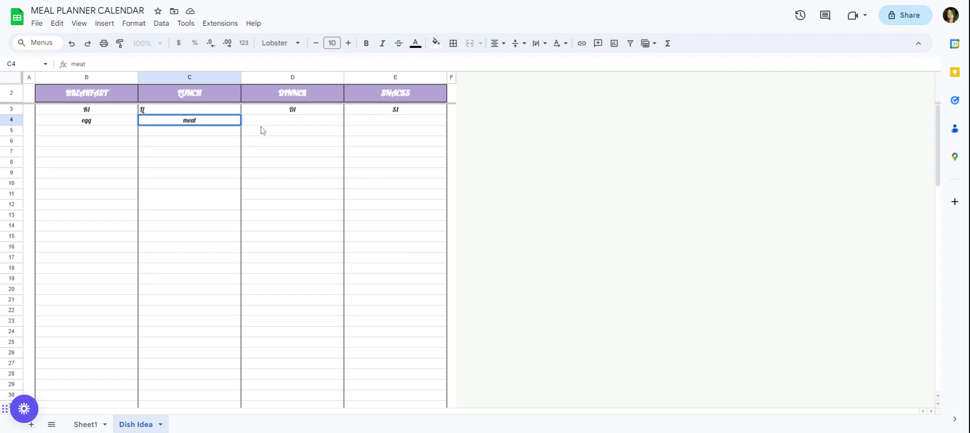
left_click(269, 124)
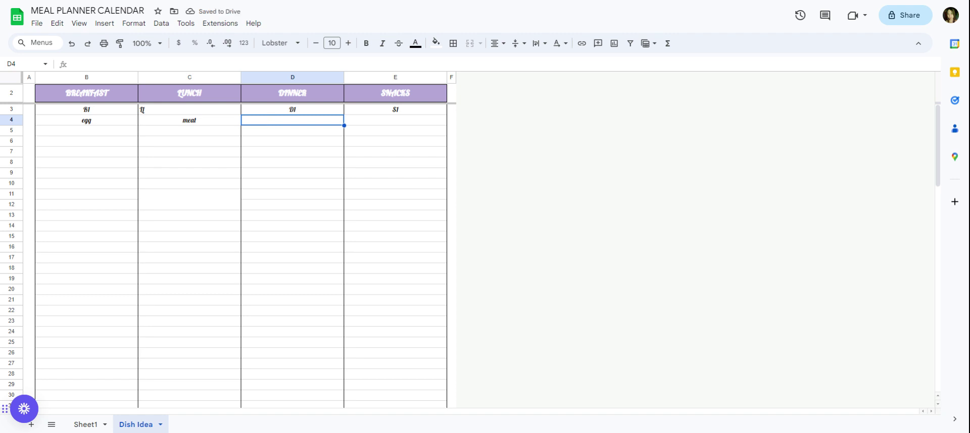
type("cken")
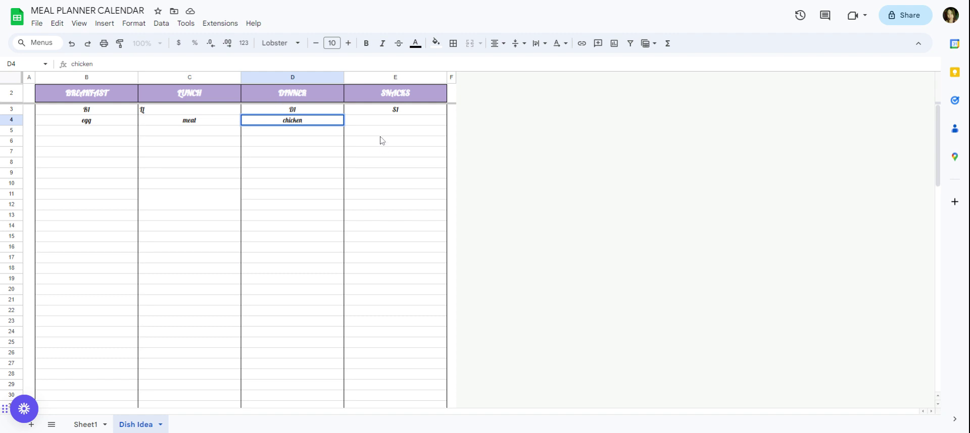
left_click(377, 127)
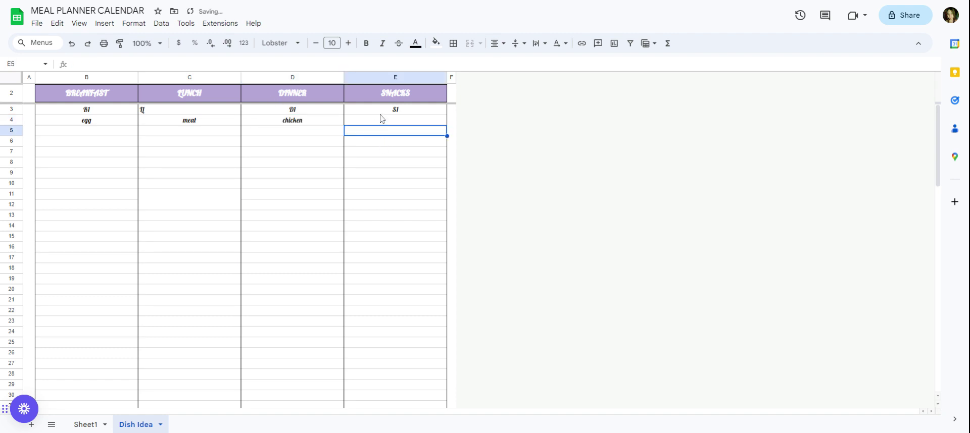
left_click(381, 123)
type("piz")
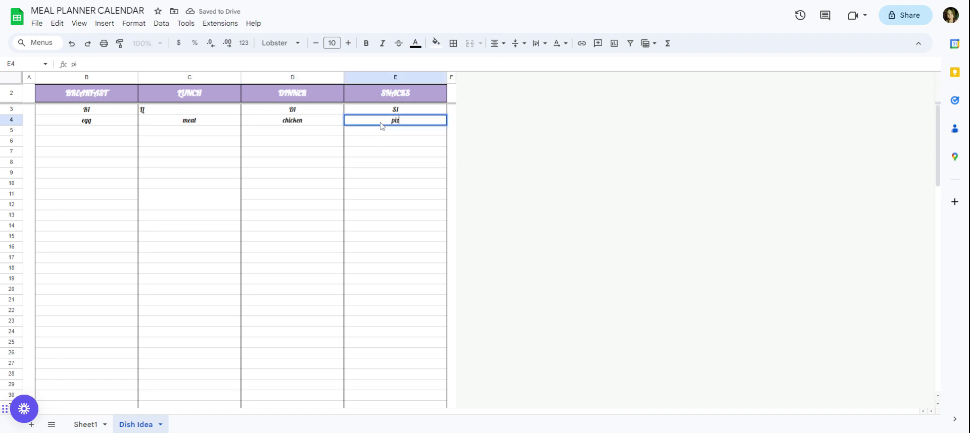
type("za")
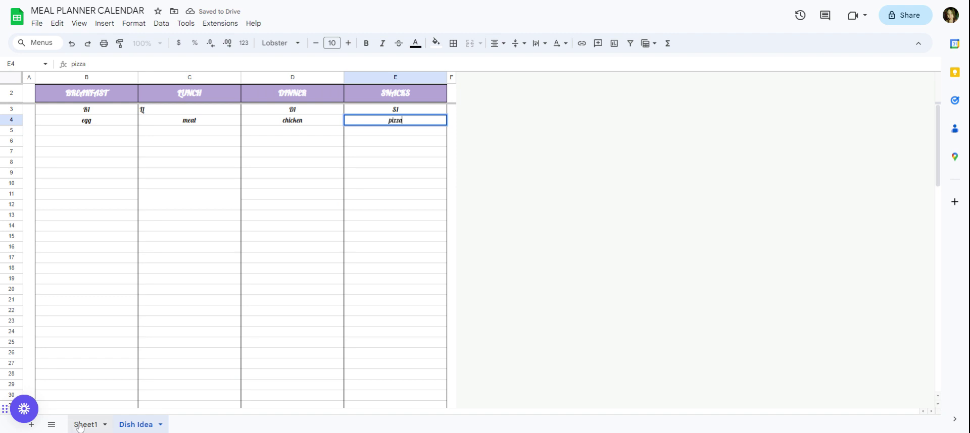
left_click(85, 425)
left_click(274, 144)
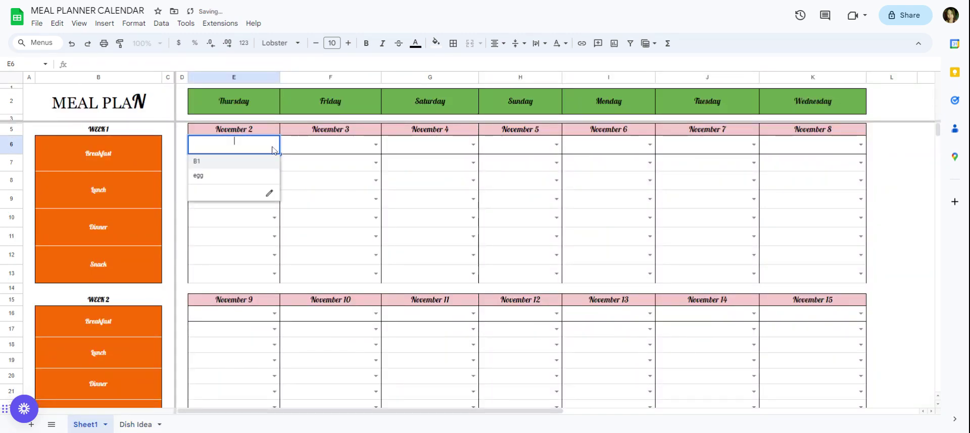
left_click(310, 233)
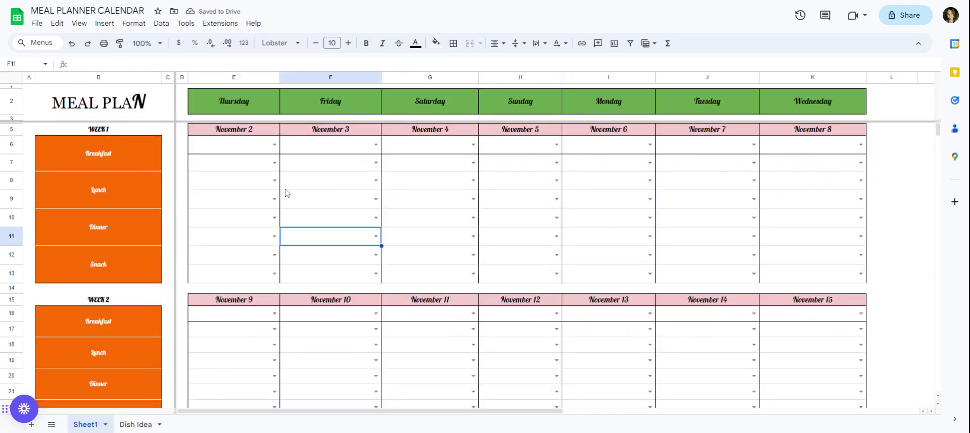
left_click(273, 180)
left_click(314, 188)
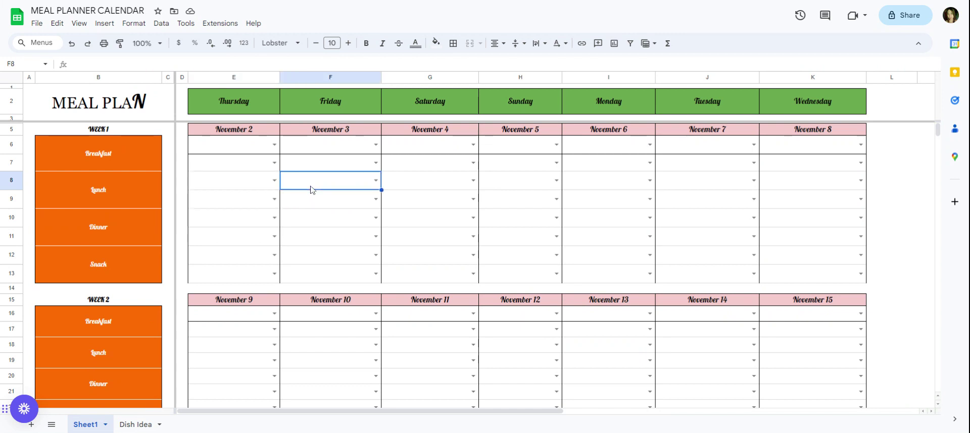
left_click(274, 218)
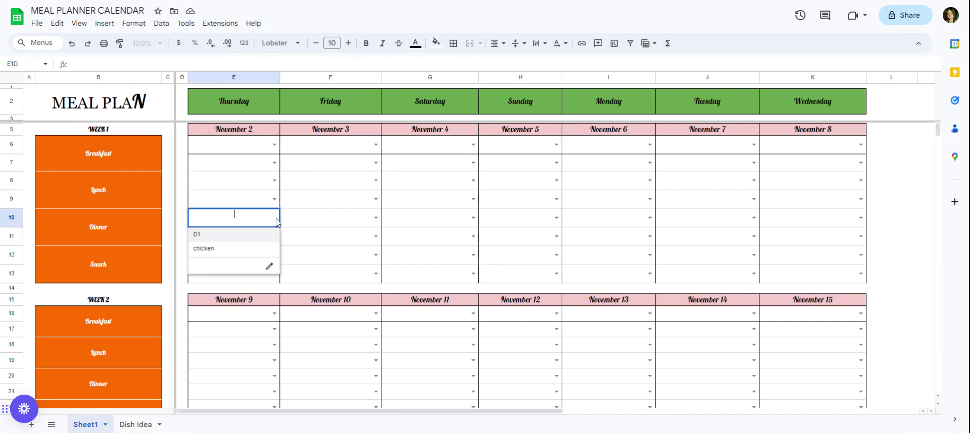
left_click(311, 241)
left_click(274, 255)
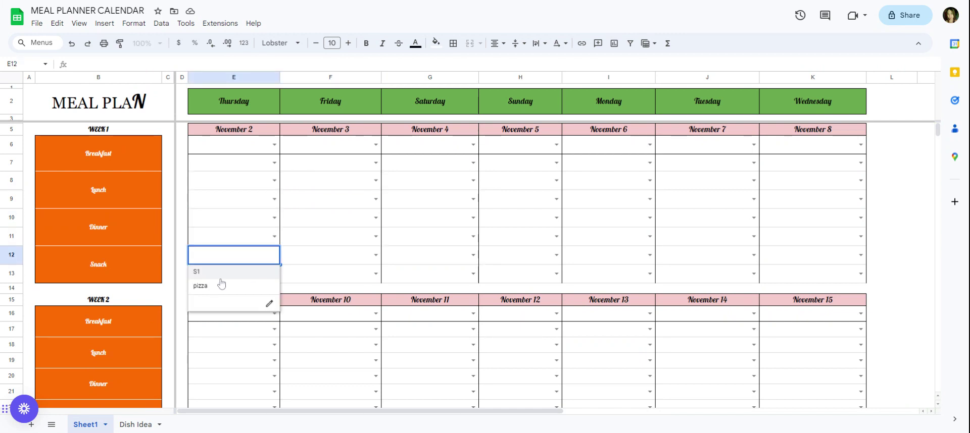
left_click(303, 265)
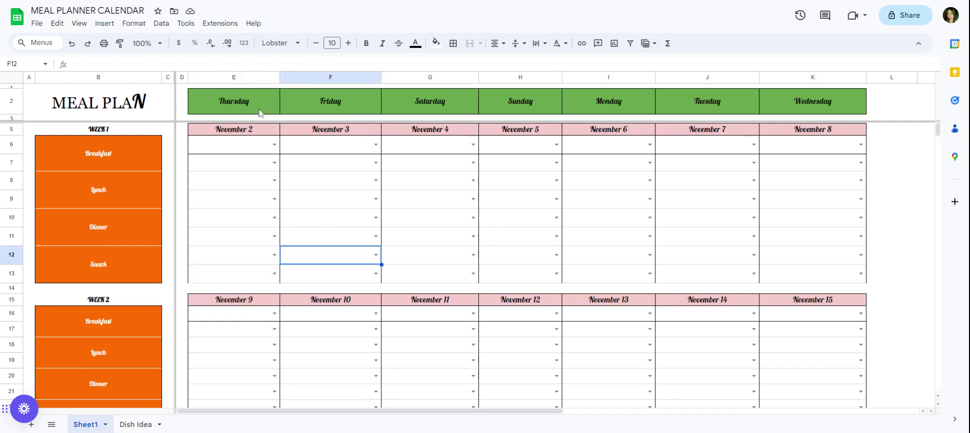
Step: Pick December 1, 2023 as the E5 start date in the date picker
double_click(249, 134)
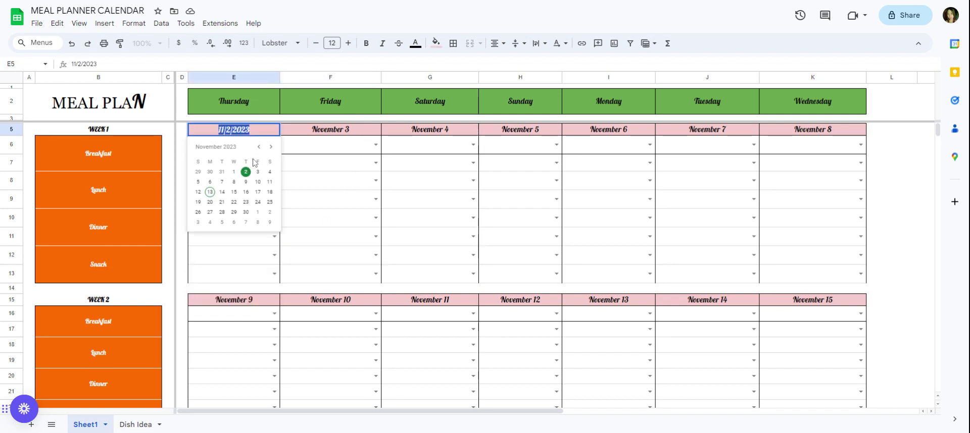
left_click(270, 147)
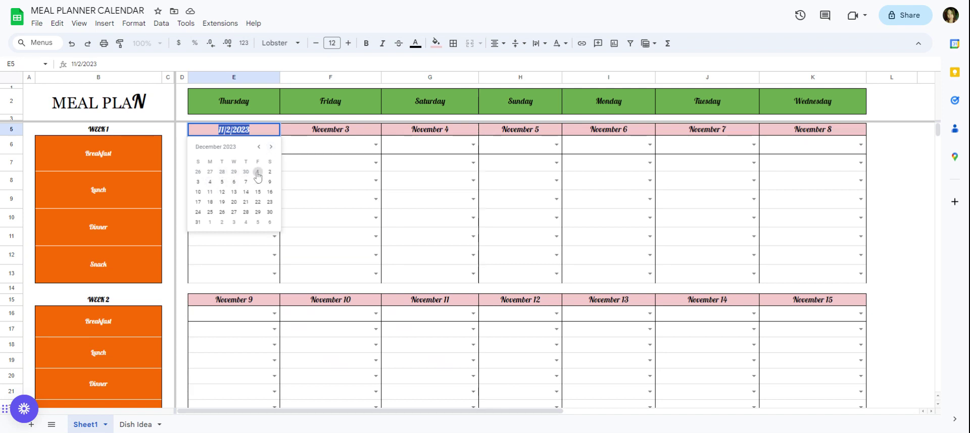
left_click(257, 174)
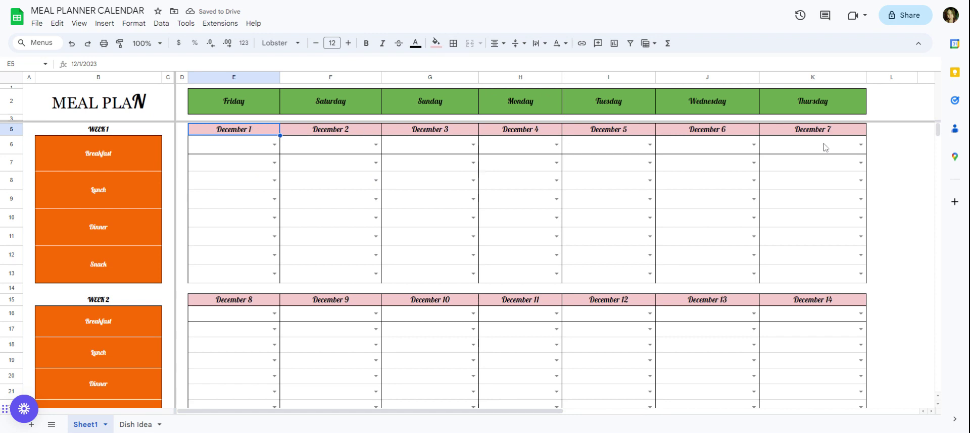
Step: Scroll through the December Weeks 1–4 of the calendar to check the dates
scroll(620, 319, "down", 4)
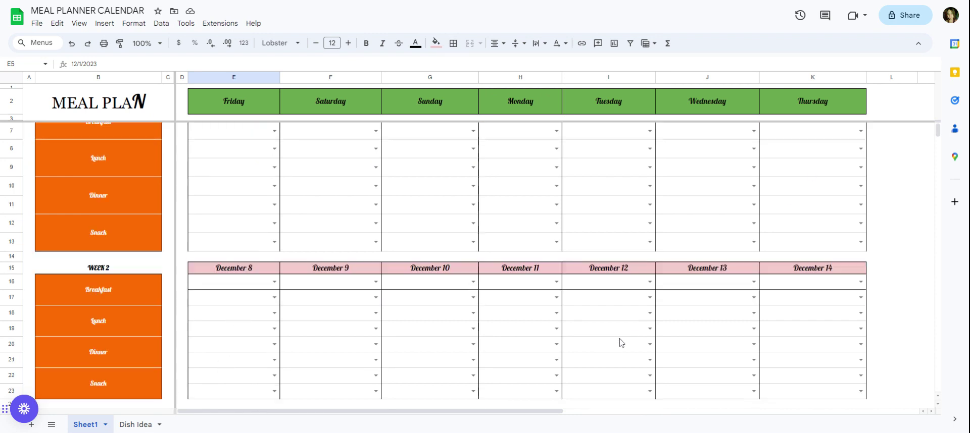
scroll(601, 348, "down", 1)
scroll(551, 346, "down", 4)
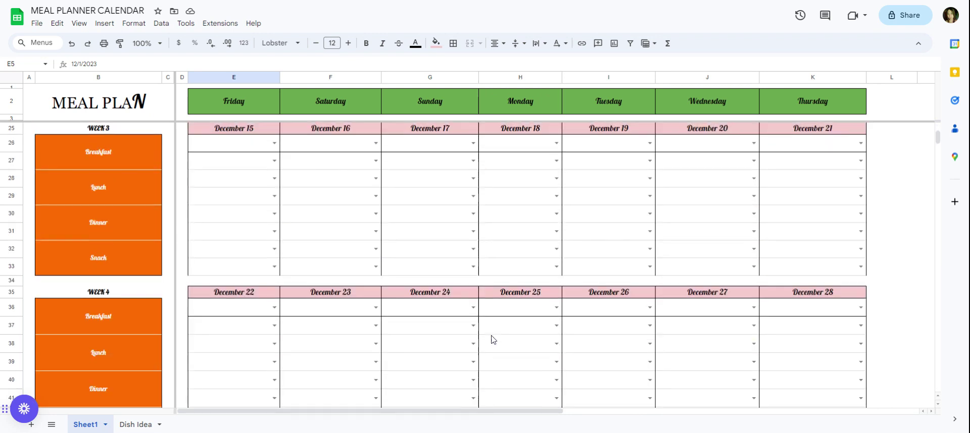
scroll(414, 303, "down", 1)
scroll(520, 286, "down", 2)
scroll(483, 271, "down", 1)
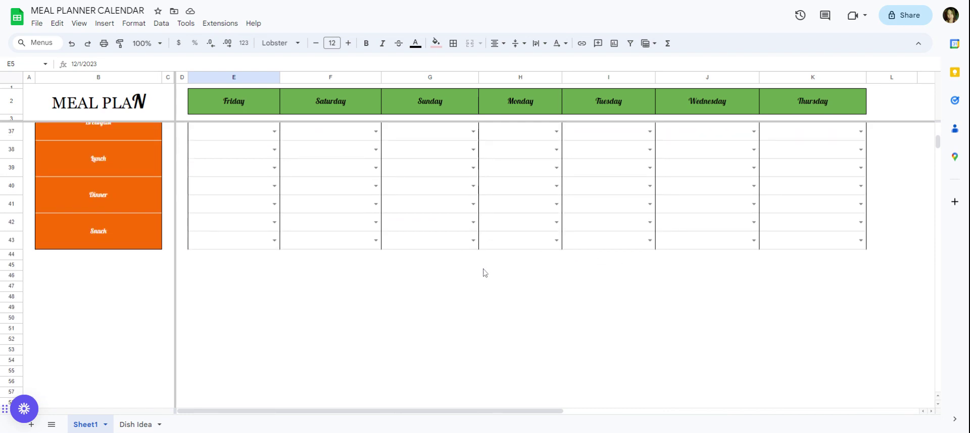
scroll(483, 271, "up", 2)
scroll(483, 273, "up", 3)
scroll(483, 273, "up", 2)
scroll(483, 273, "up", 3)
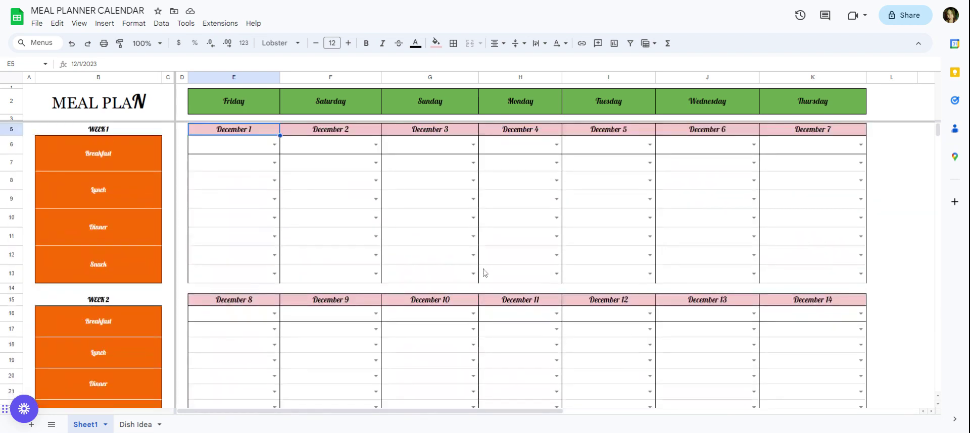
Step: Confirm the calendar reaches December 28, then switch to the Dish Idea sheet
scroll(115, 298, "down", 3)
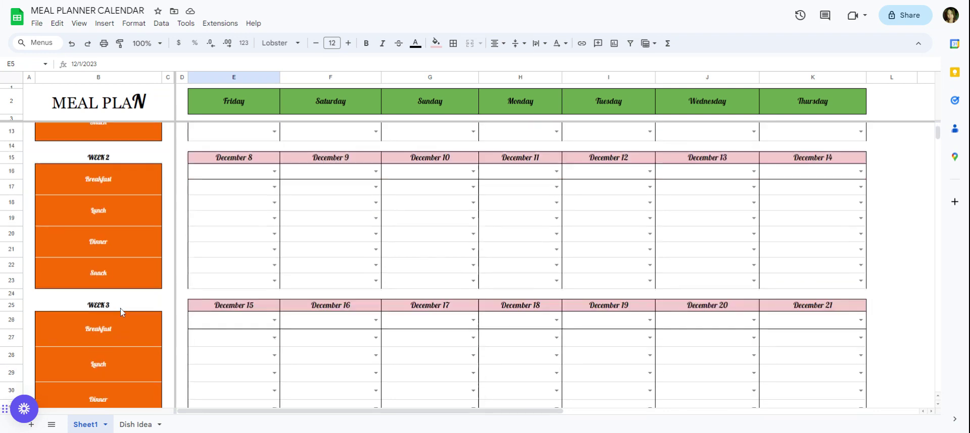
scroll(119, 314, "down", 3)
scroll(120, 340, "down", 1)
scroll(116, 352, "down", 1)
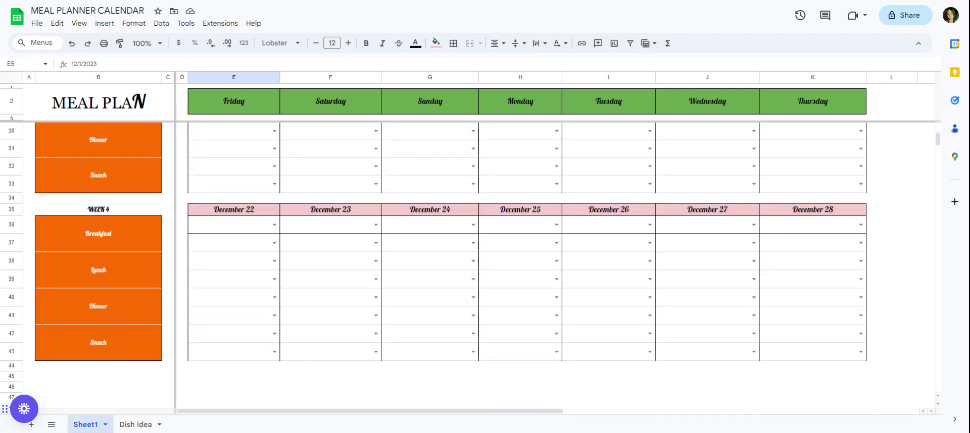
left_click(135, 425)
Step: Delete egg, meat, chicken and pizza from cells B4, C4, D4 and E4
left_click(110, 122)
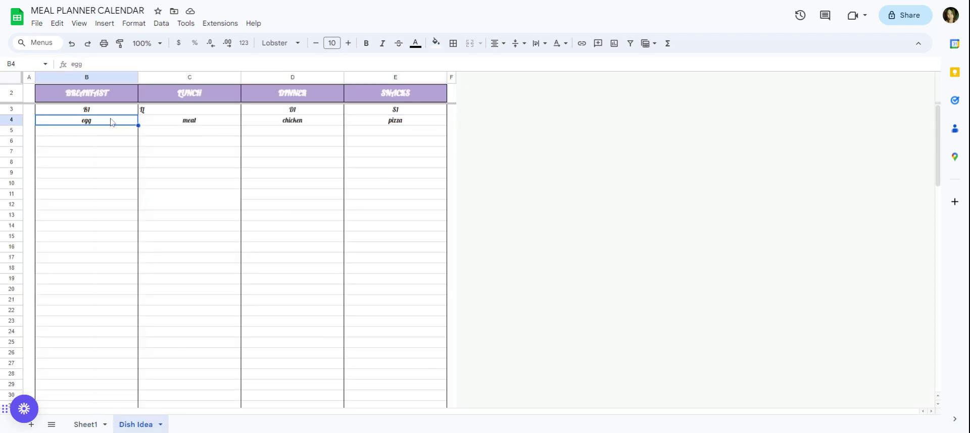
key("Delete")
left_click(174, 121)
key("Delete")
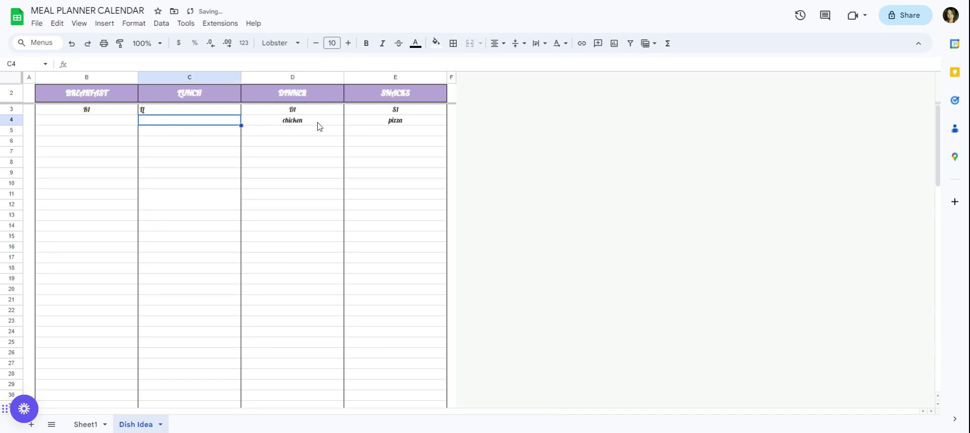
left_click(324, 123)
key("Delete")
left_click(387, 123)
key("Delete")
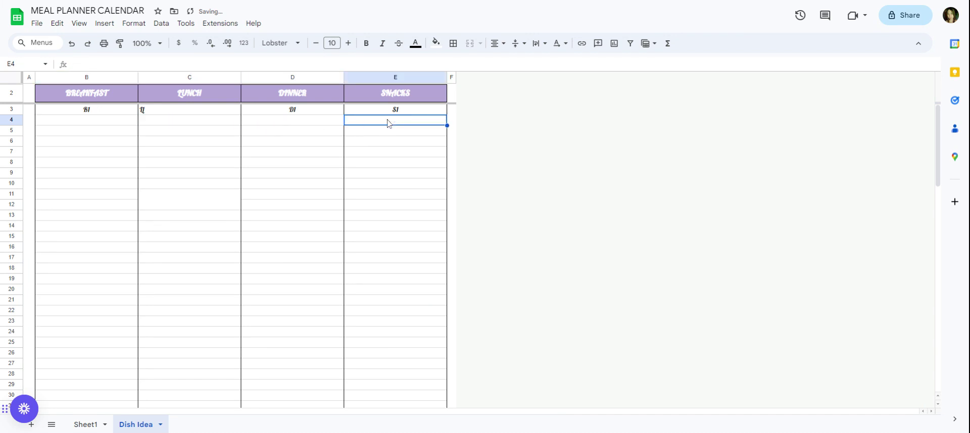
Step: Go back to Sheet1 and view the top of the December calendar
left_click(86, 425)
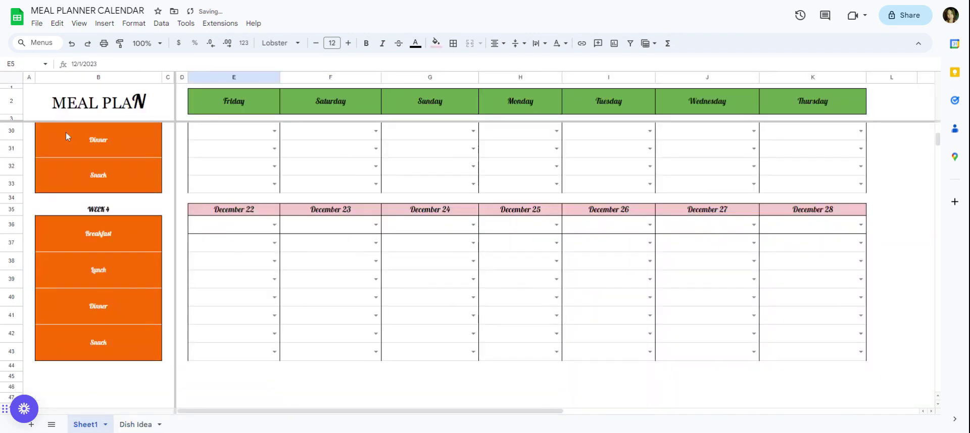
scroll(304, 169, "up", 6)
scroll(303, 168, "up", 3)
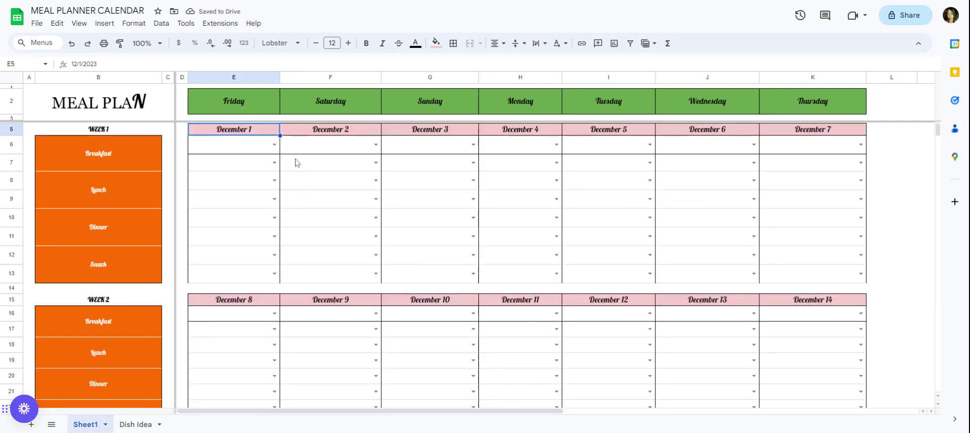